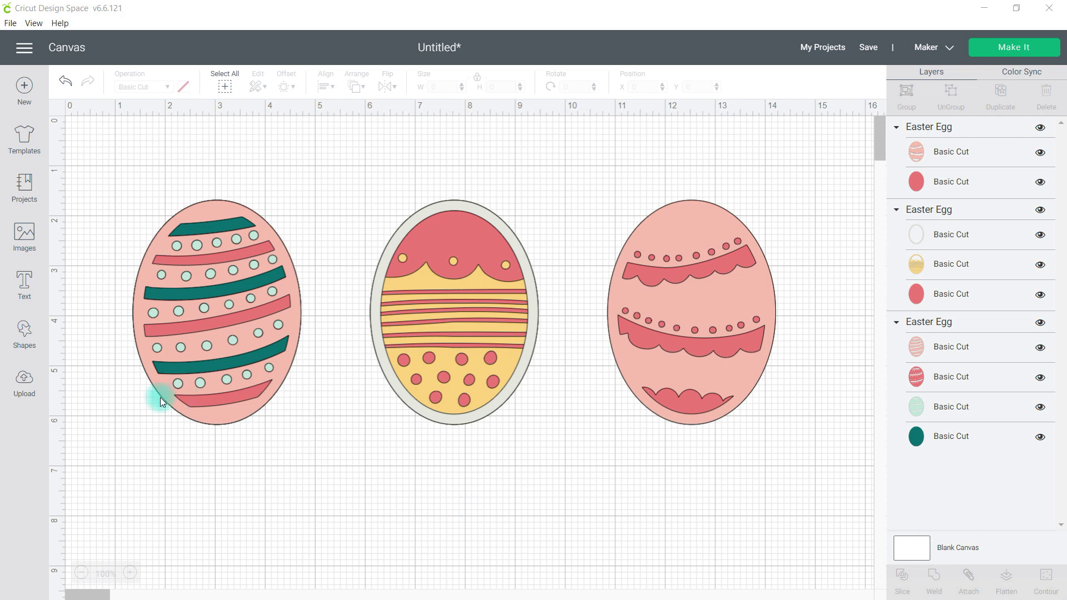
Select the striped egg and compare its available operations for Cricut Maker and Cricut Explore Family.
{"action": "left_click", "coordinate": [205, 365]}
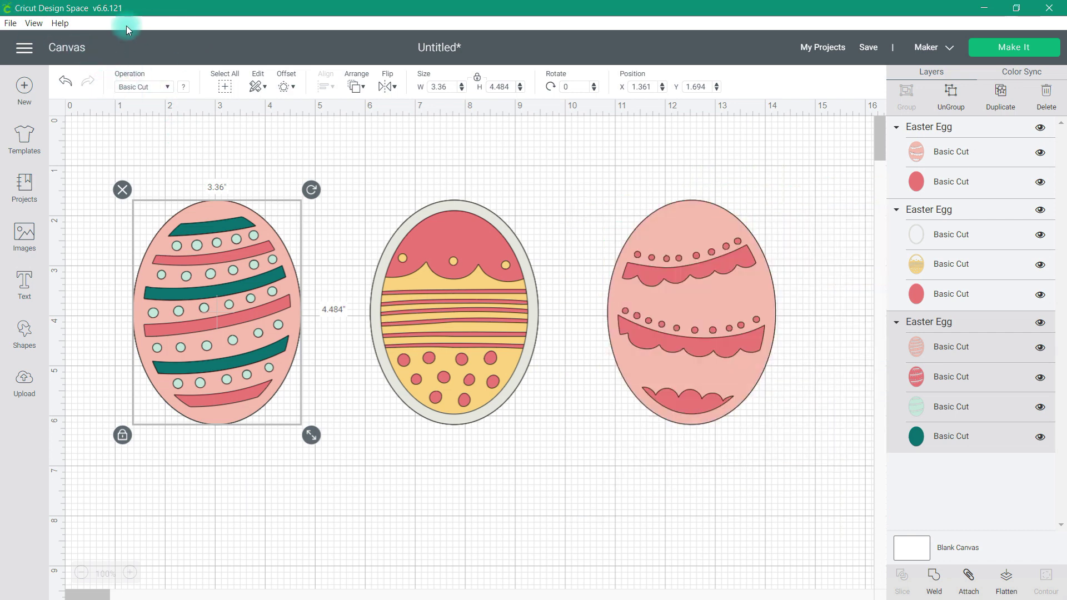
{"action": "left_click", "coordinate": [167, 88]}
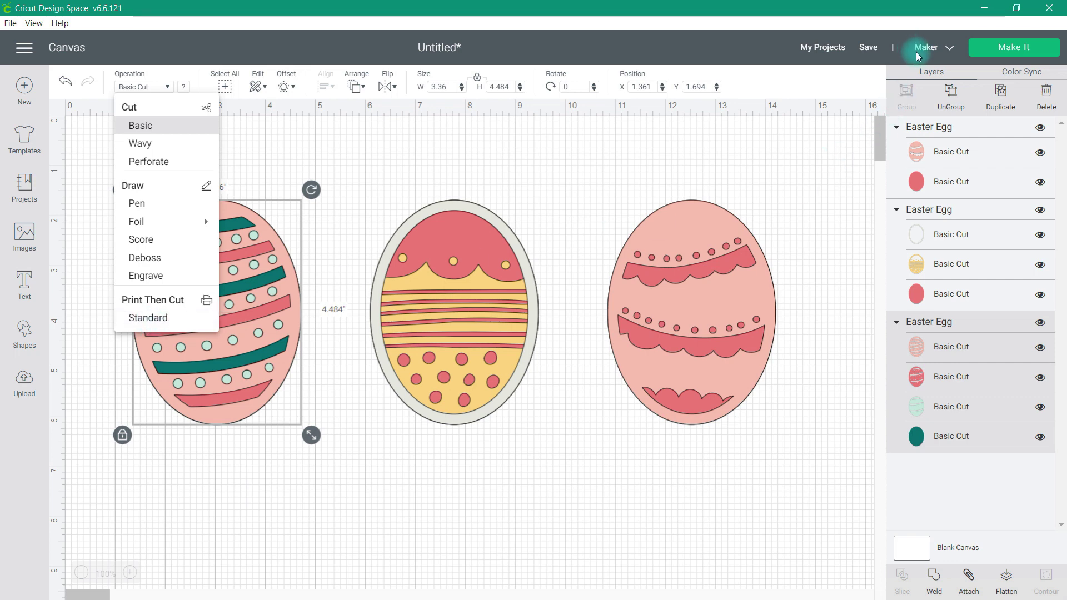
{"action": "left_click", "coordinate": [931, 53]}
{"action": "left_click", "coordinate": [932, 53]}
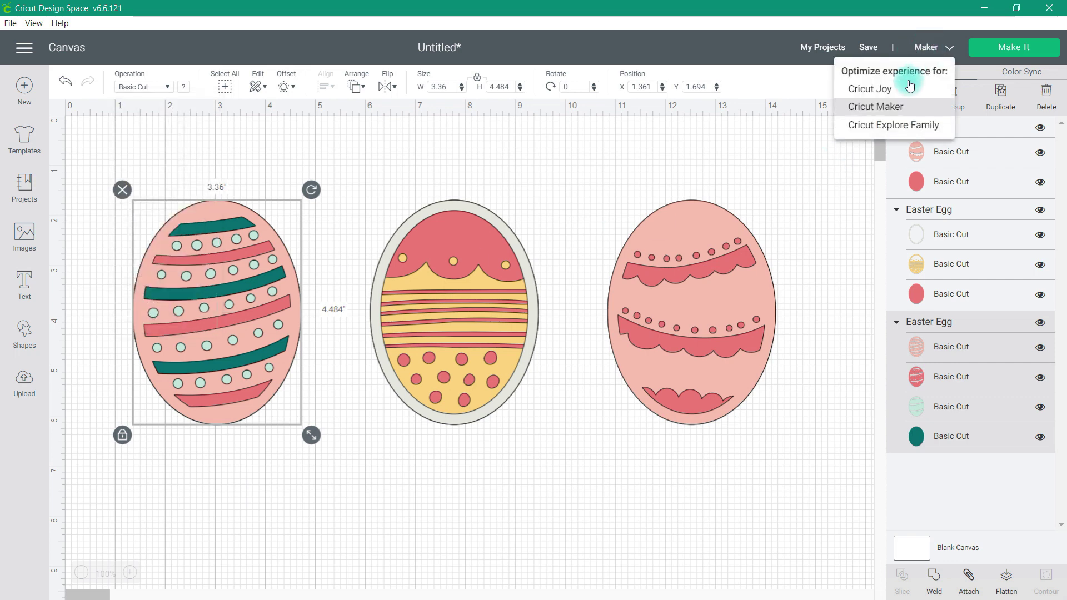
{"action": "left_click", "coordinate": [898, 125]}
{"action": "left_click", "coordinate": [166, 87]}
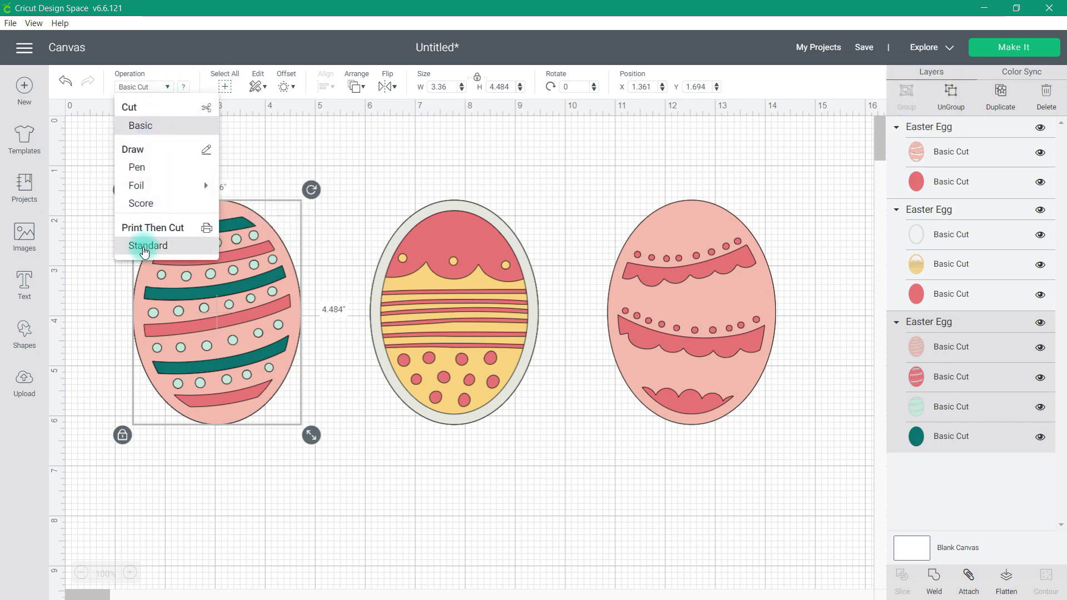
Switch the machine to Cricut Joy and review the operations offered for the striped egg.
{"action": "left_click", "coordinate": [925, 48]}
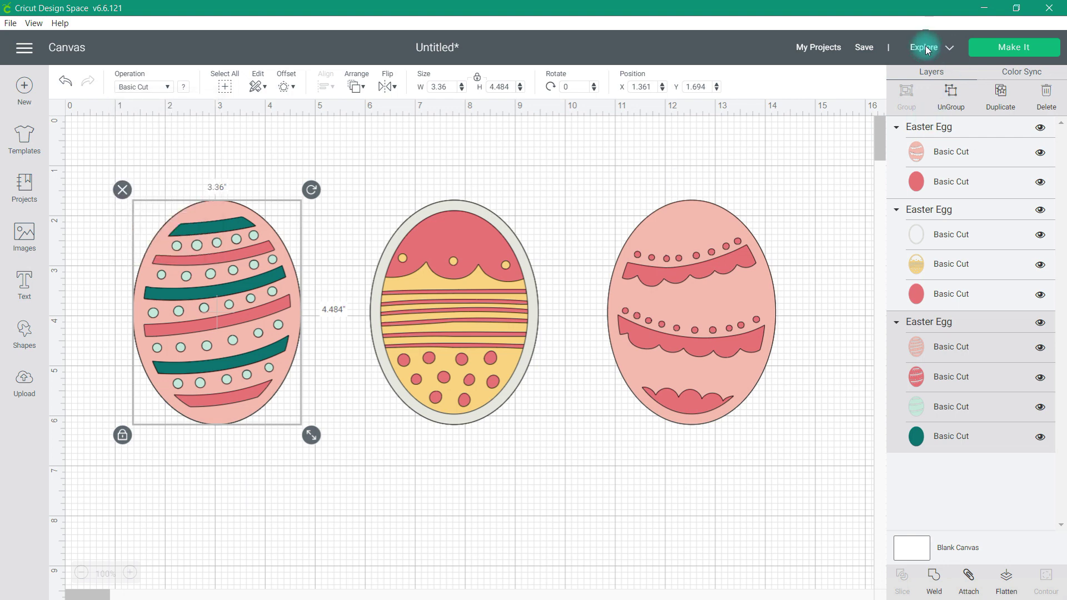
{"action": "left_click", "coordinate": [926, 50]}
{"action": "left_click", "coordinate": [883, 89]}
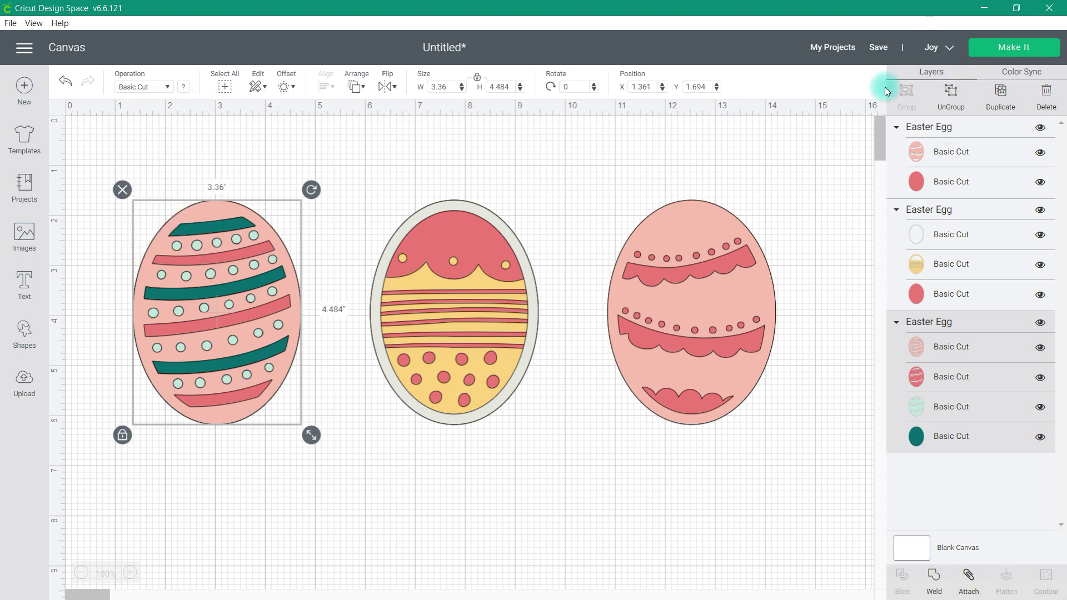
{"action": "left_click", "coordinate": [127, 89]}
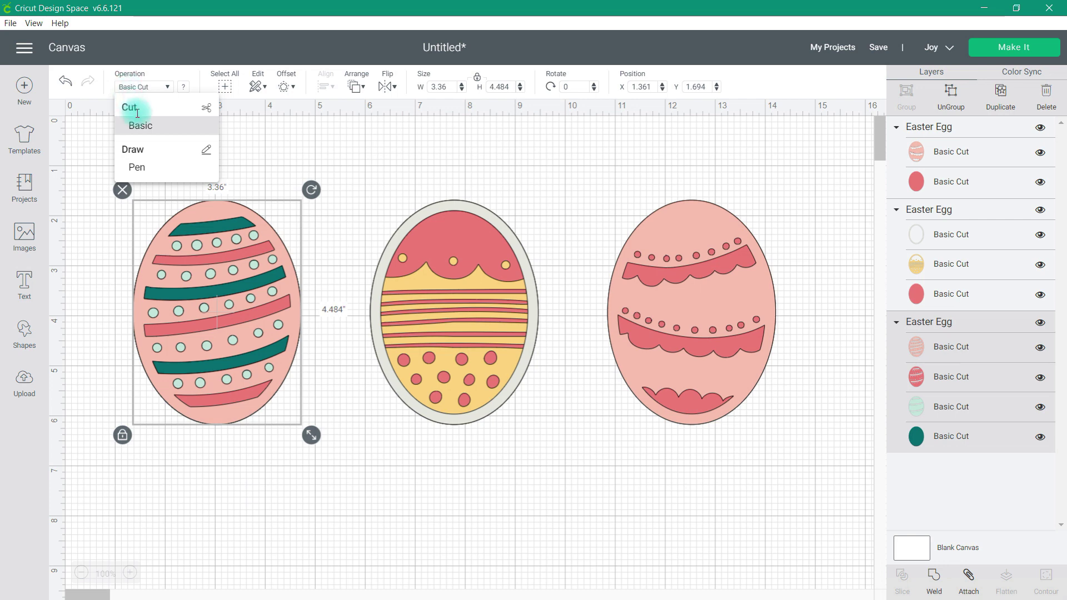
Set the machine back to Cricut Maker and change the striped egg's operation to Print Then Cut Standard.
{"action": "left_click", "coordinate": [941, 50]}
{"action": "left_click", "coordinate": [900, 114]}
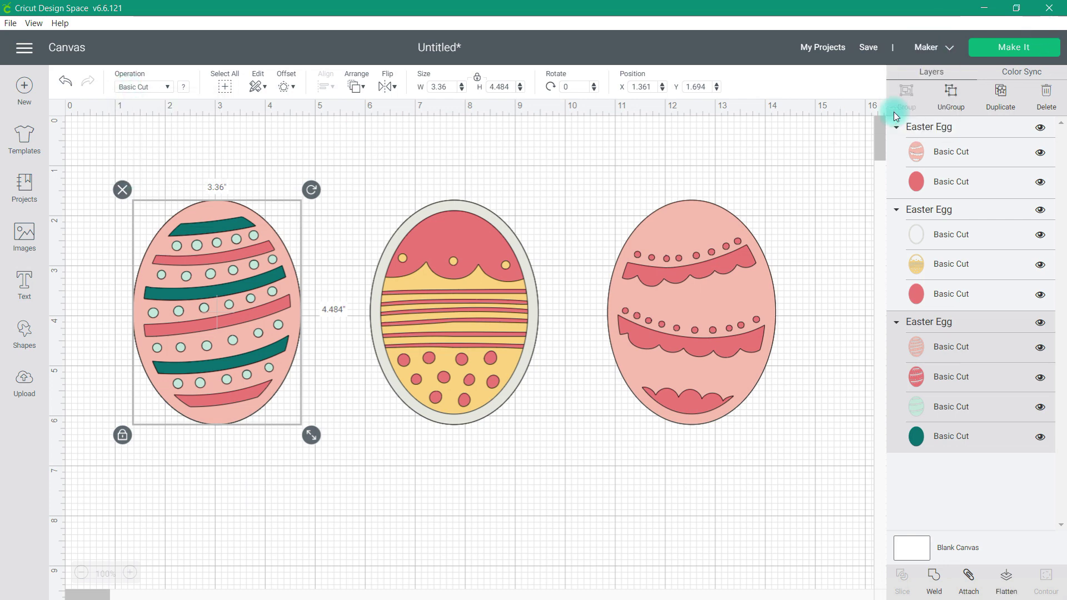
{"action": "left_click", "coordinate": [145, 88]}
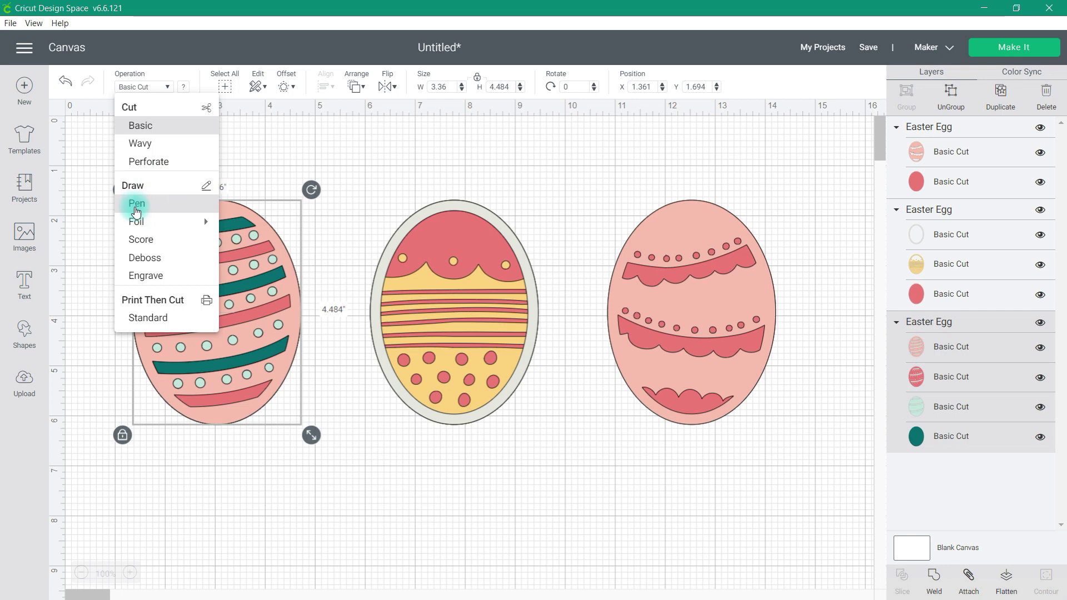
{"action": "mouse_move", "coordinate": [139, 227]}
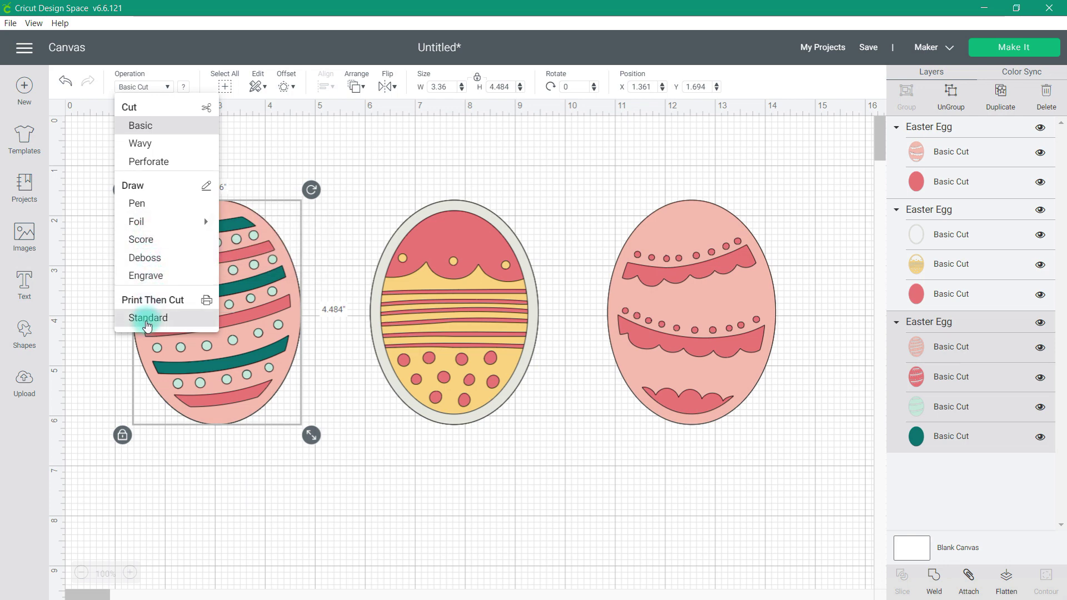
{"action": "left_click", "coordinate": [147, 322]}
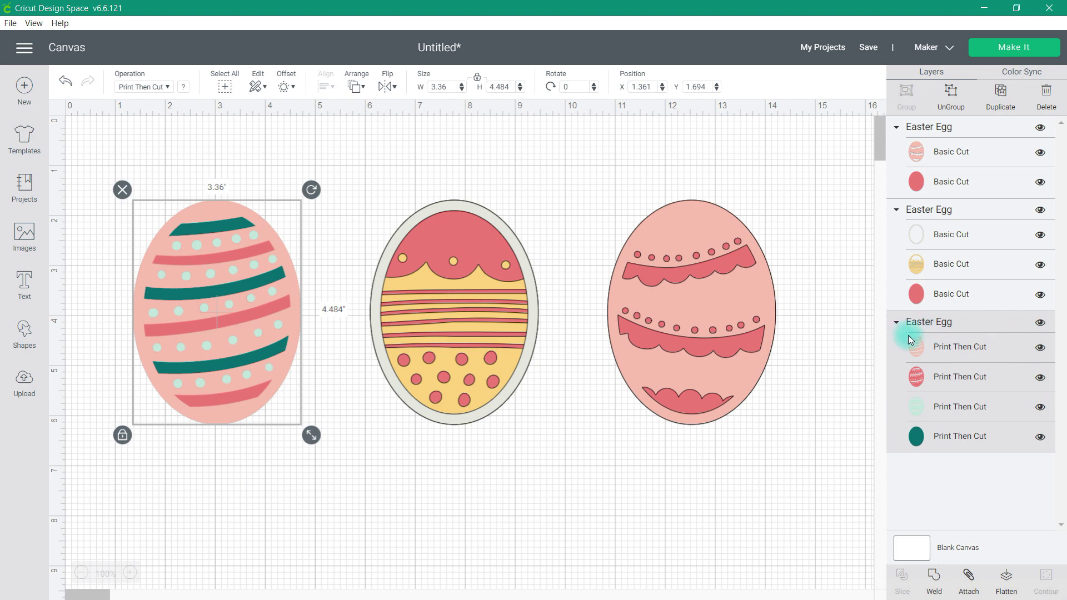
Change the operation of the middle egg's solid red base layer to Pen.
{"action": "left_click", "coordinate": [962, 129]}
{"action": "left_click", "coordinate": [947, 213]}
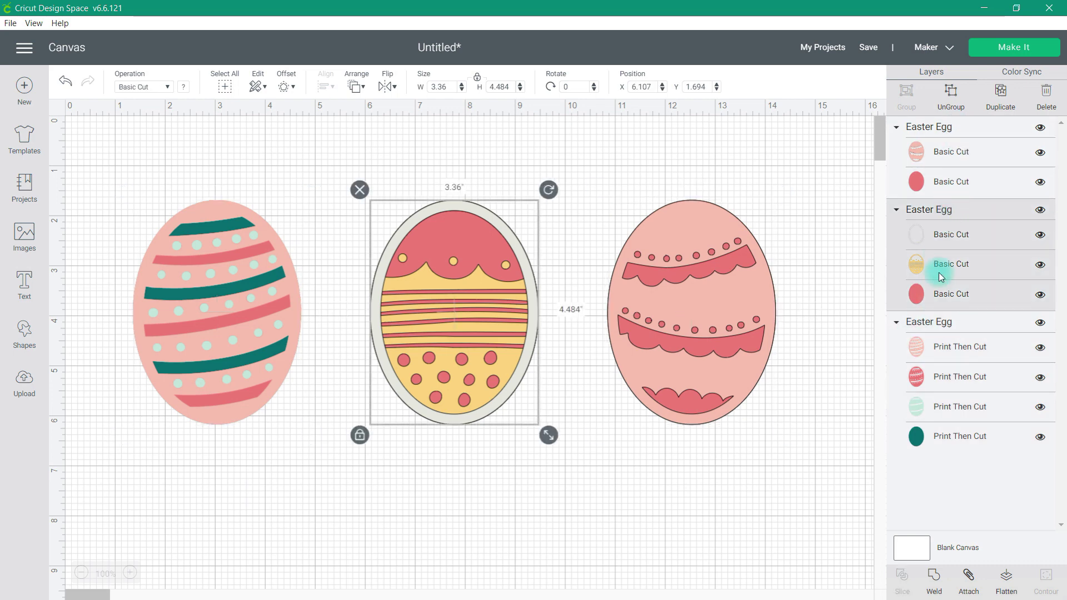
{"action": "left_click", "coordinate": [941, 328]}
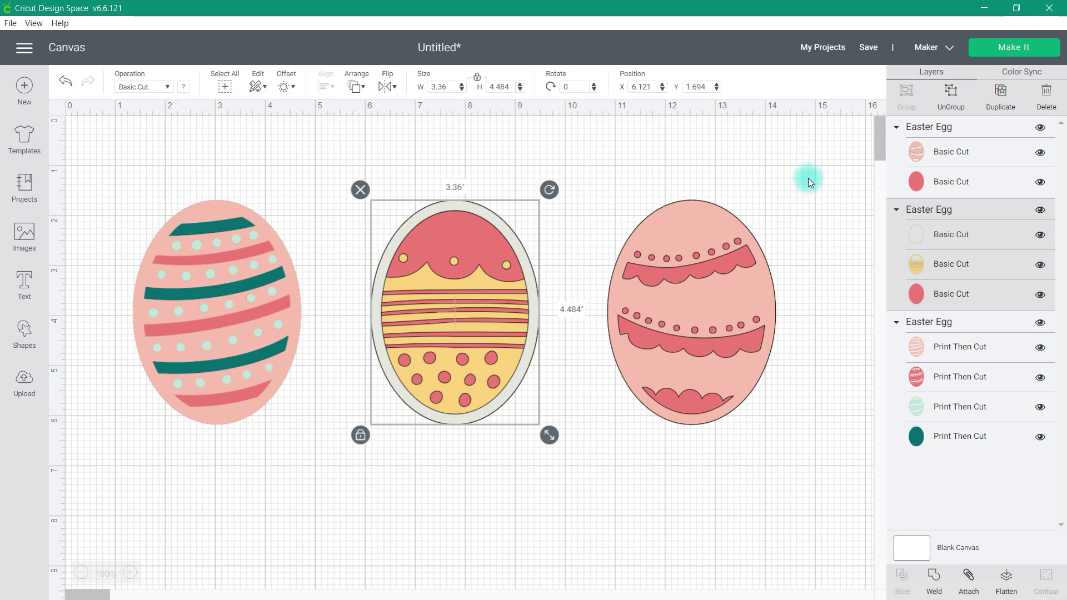
{"action": "left_click", "coordinate": [935, 302]}
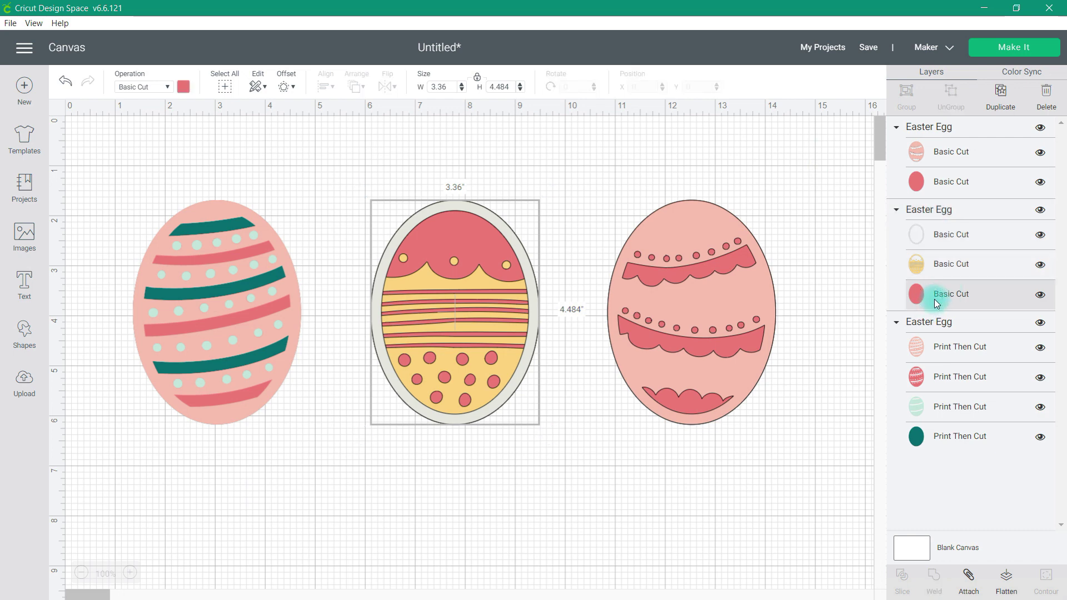
{"action": "left_click", "coordinate": [184, 87]}
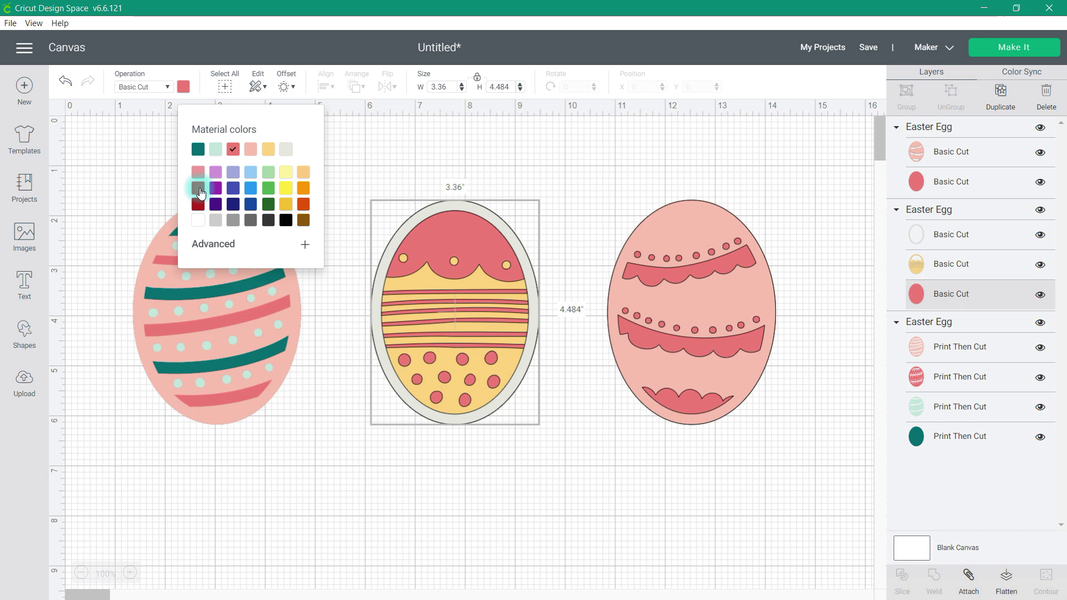
{"action": "left_click", "coordinate": [143, 86]}
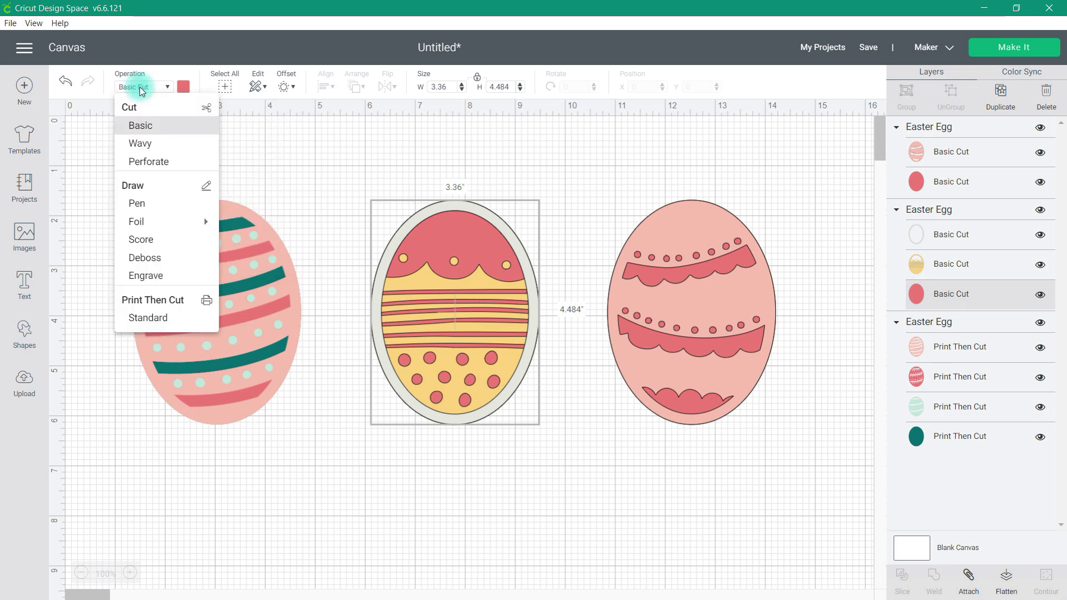
{"action": "left_click", "coordinate": [137, 203]}
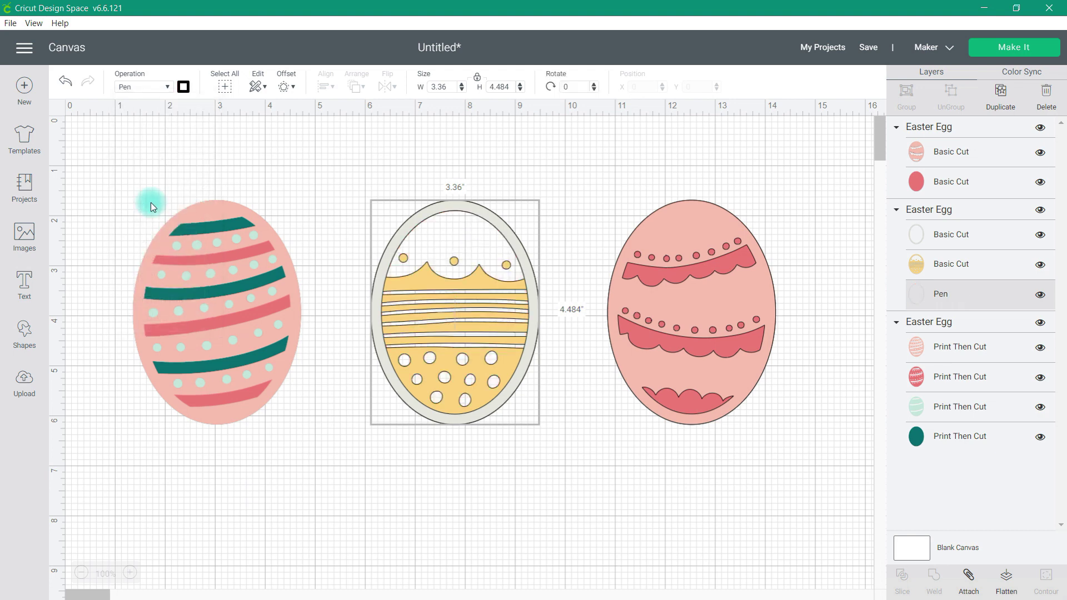
Set the base layer's pen to M - Marker (1mm) in Neon Pink (Infusible Ink).
{"action": "left_click", "coordinate": [184, 87]}
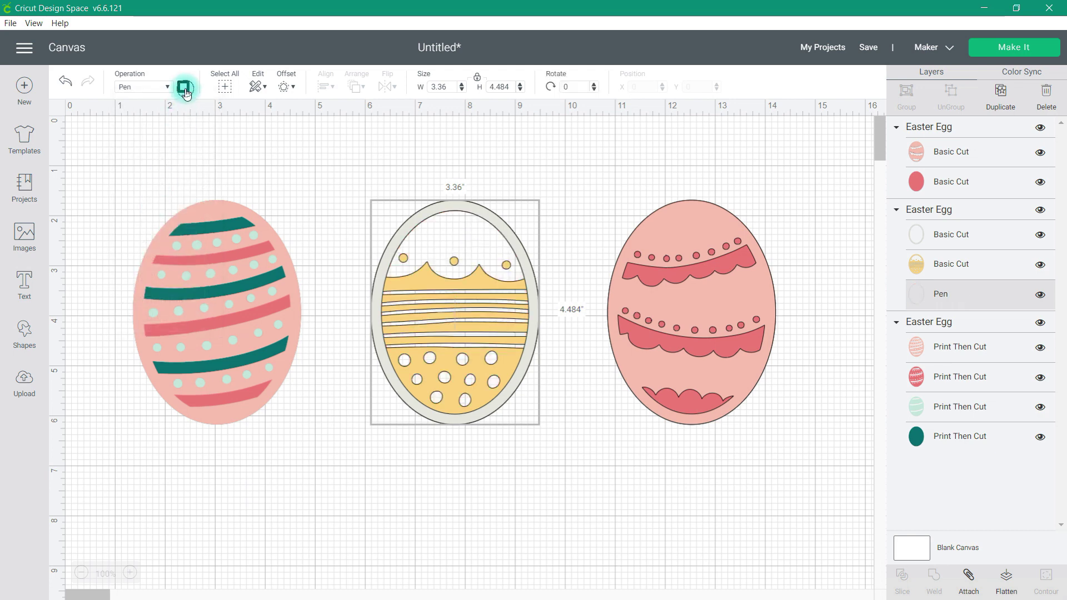
{"action": "left_click", "coordinate": [234, 178]}
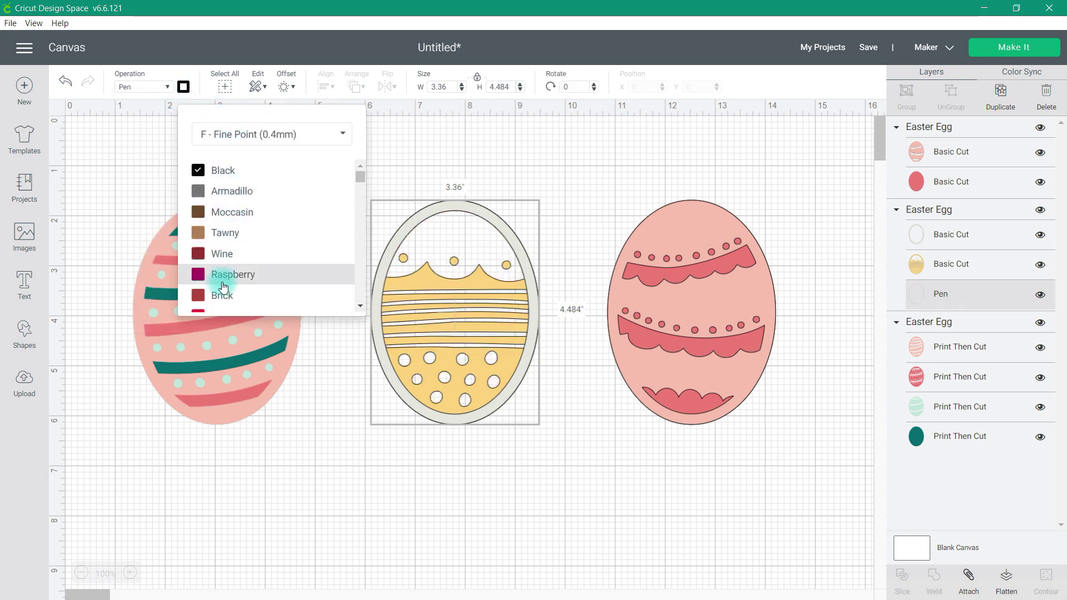
{"action": "left_click", "coordinate": [233, 138]}
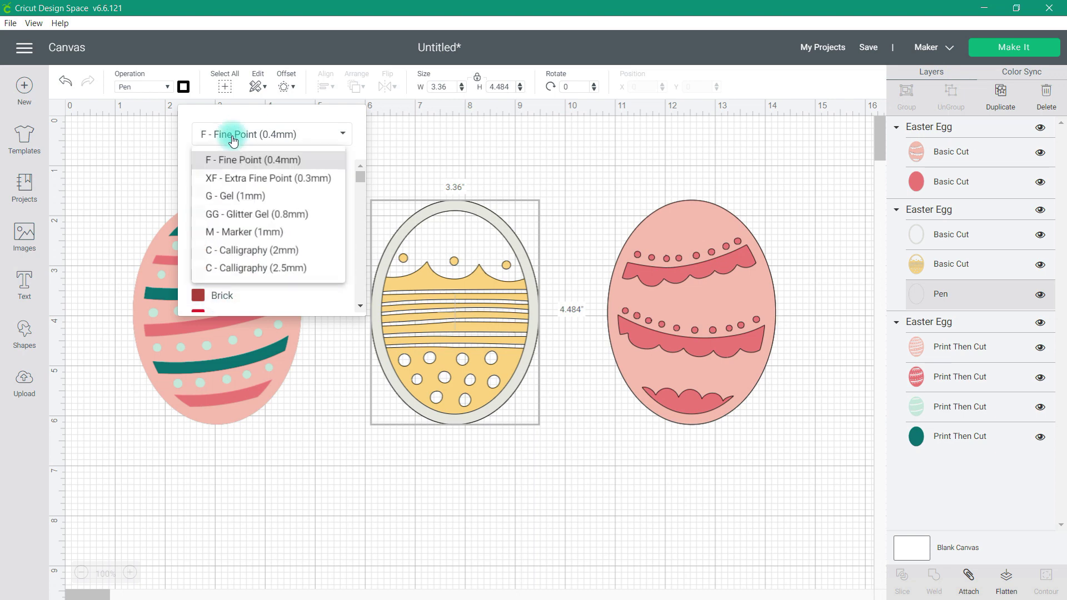
{"action": "left_click", "coordinate": [226, 234]}
{"action": "scroll", "coordinate": [227, 236], "scroll_direction": "down", "scroll_amount": 3}
{"action": "scroll", "coordinate": [227, 236], "scroll_direction": "down", "scroll_amount": 3}
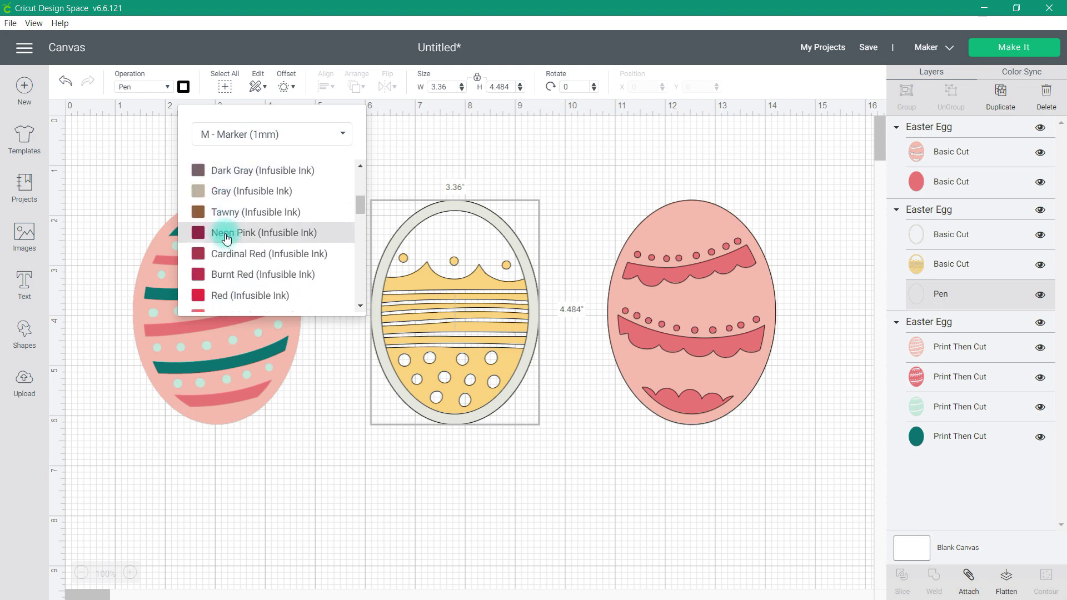
{"action": "left_click", "coordinate": [227, 238]}
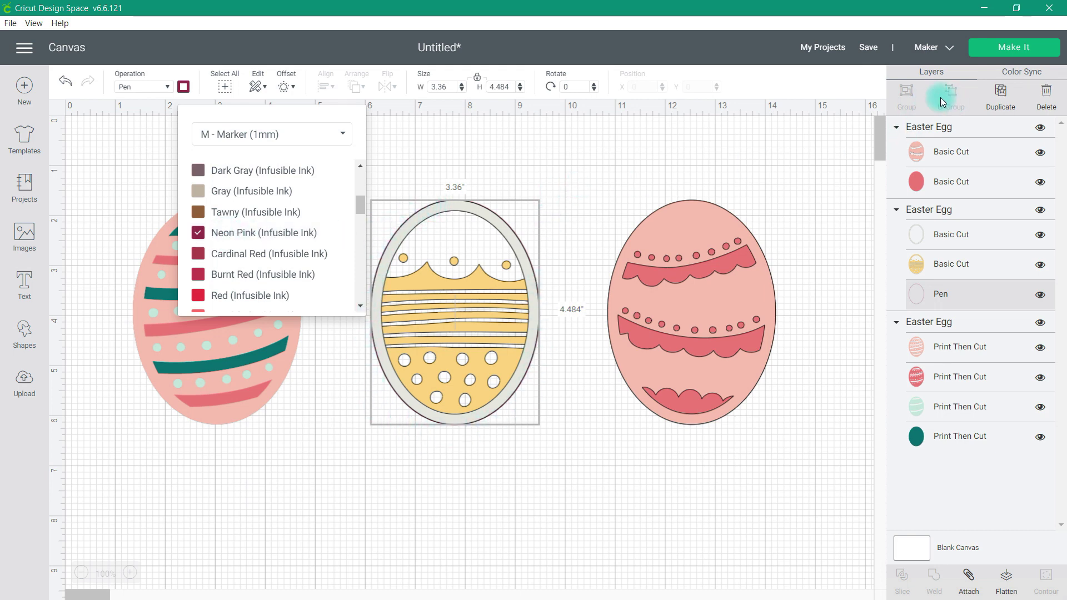
Ungroup the middle egg and move its yellow patterned layer and grey ring away from the pen outline.
{"action": "left_click", "coordinate": [572, 231]}
{"action": "left_click", "coordinate": [518, 245]}
{"action": "key", "text": "ctrl+shift+g"}
{"action": "left_click_drag", "start_coordinate": [532, 282], "coordinate": [662, 416]}
{"action": "left_click_drag", "start_coordinate": [524, 245], "coordinate": [830, 250]}
{"action": "left_click_drag", "start_coordinate": [667, 469], "coordinate": [794, 492]}
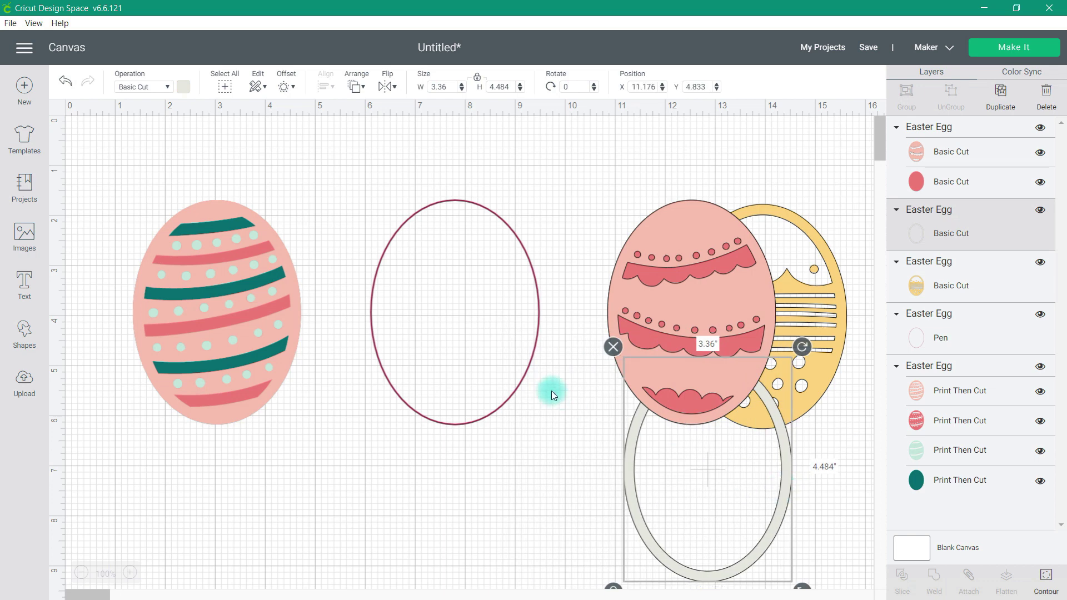
Set the oval outline's pen to F - Fine Point (0.4mm) in Brick.
{"action": "left_click", "coordinate": [512, 334]}
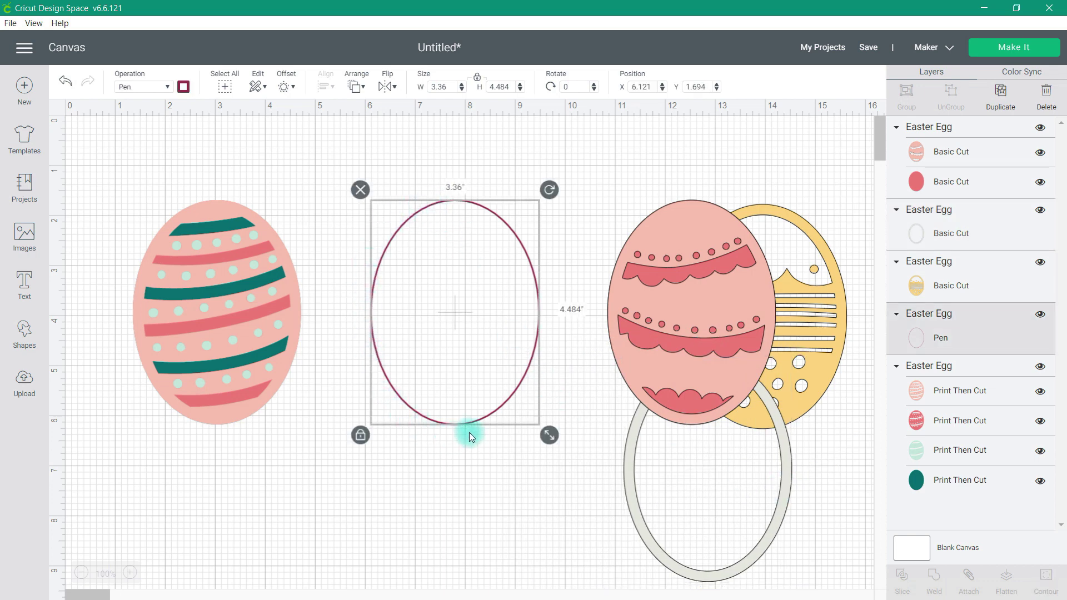
{"action": "left_click", "coordinate": [182, 87]}
{"action": "left_click", "coordinate": [213, 133]}
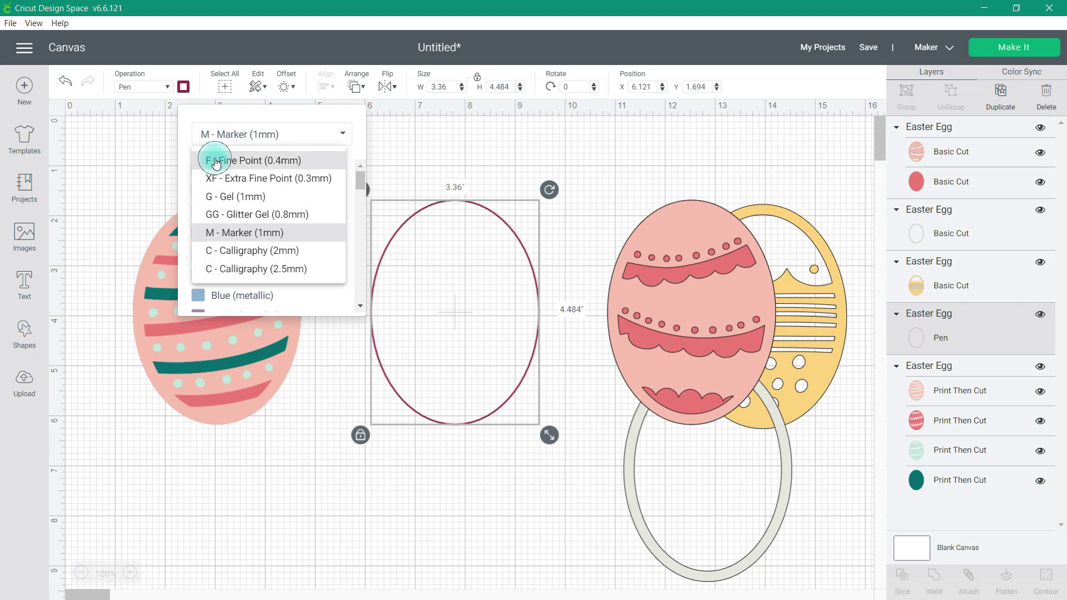
{"action": "left_click", "coordinate": [215, 162]}
{"action": "left_click", "coordinate": [223, 300]}
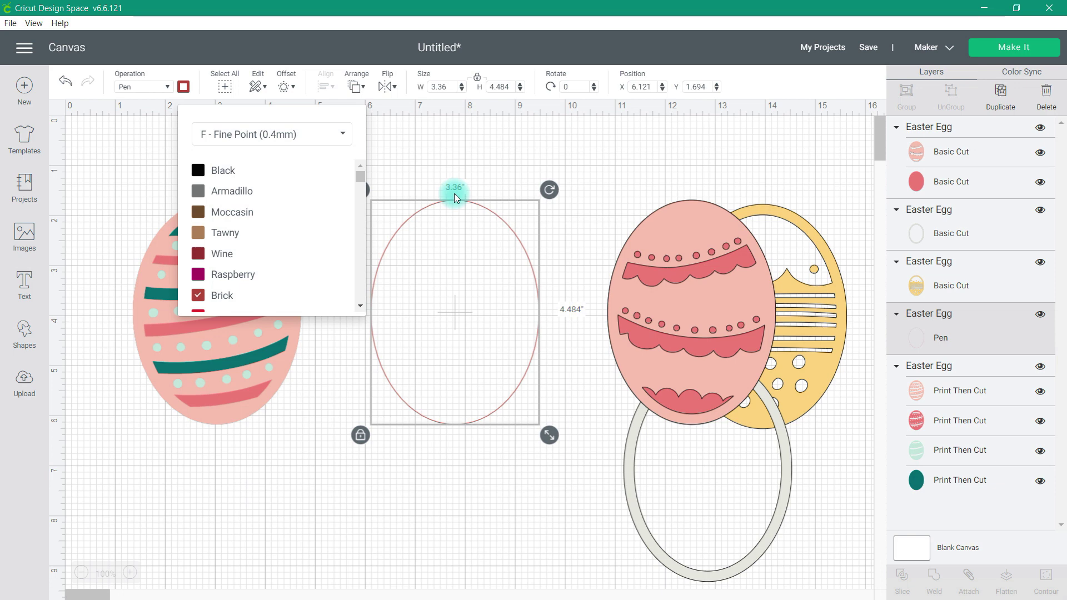
Set the oval outline's pen to C - Calligraphy (2mm) in Black.
{"action": "left_click", "coordinate": [271, 135]}
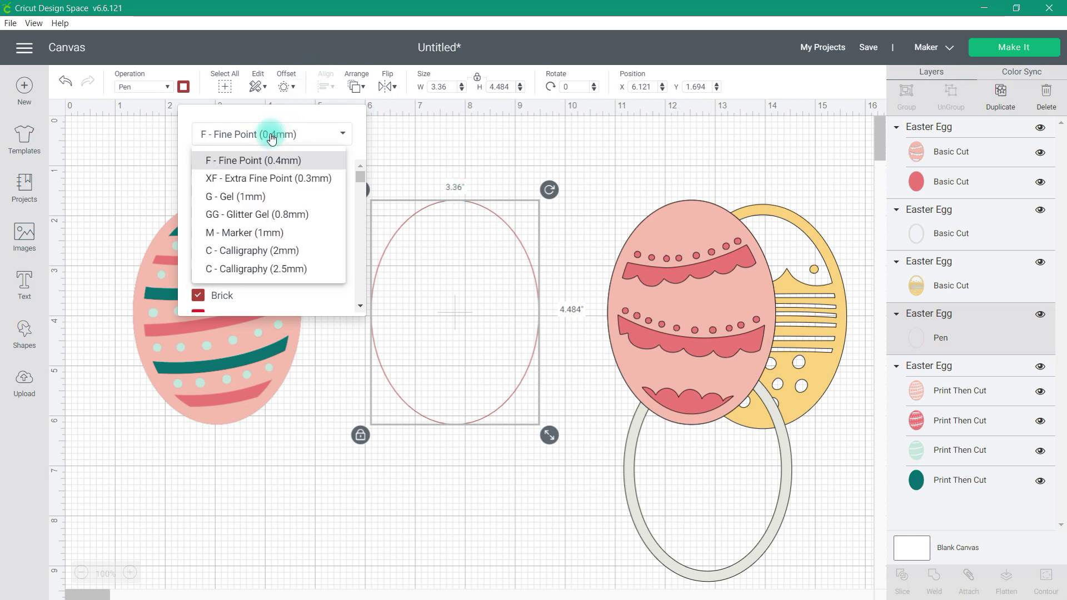
{"action": "left_click", "coordinate": [251, 257]}
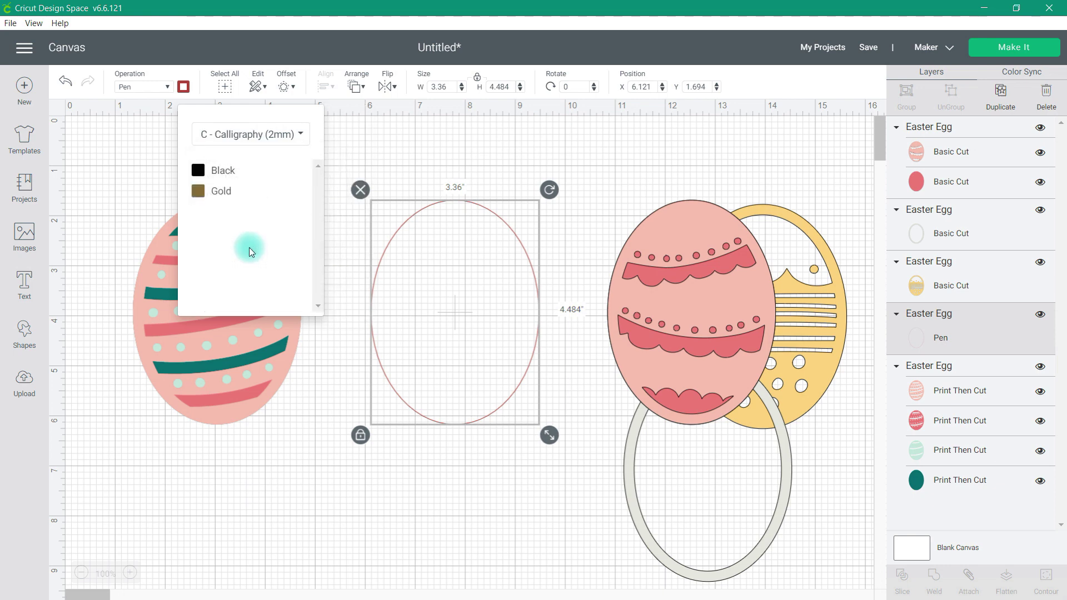
{"action": "left_click", "coordinate": [224, 172]}
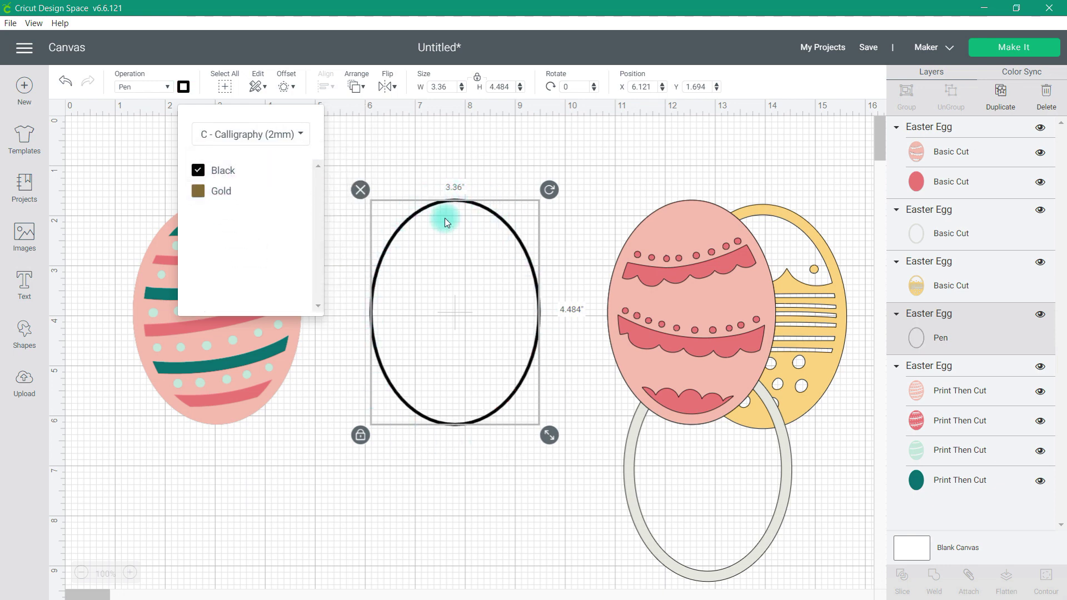
Change the oval outline's operation to Fine Foil and view the available foil colors.
{"action": "left_click", "coordinate": [151, 88]}
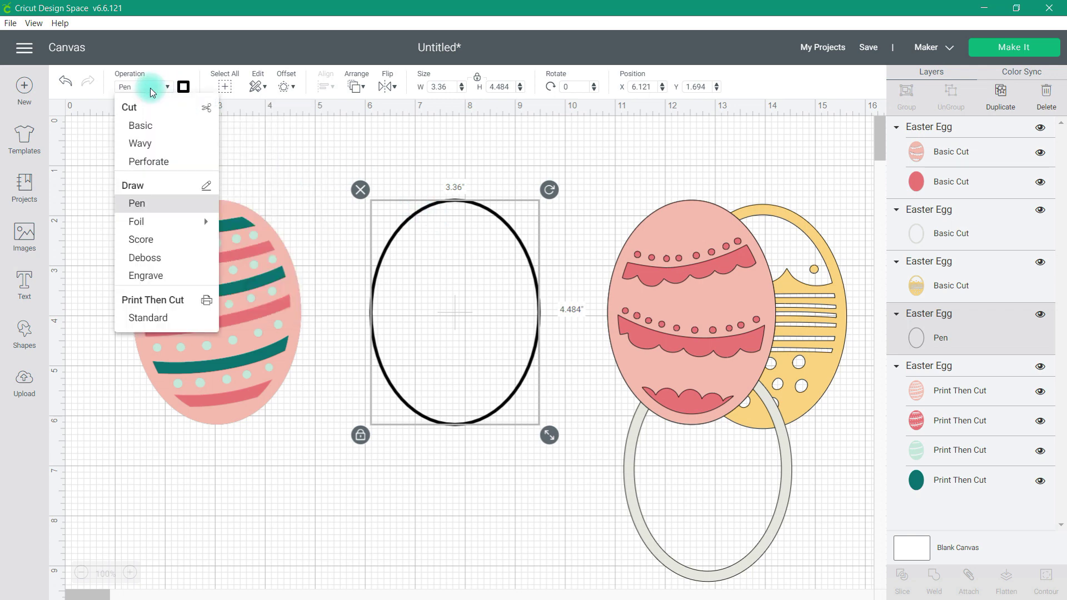
{"action": "mouse_move", "coordinate": [146, 220]}
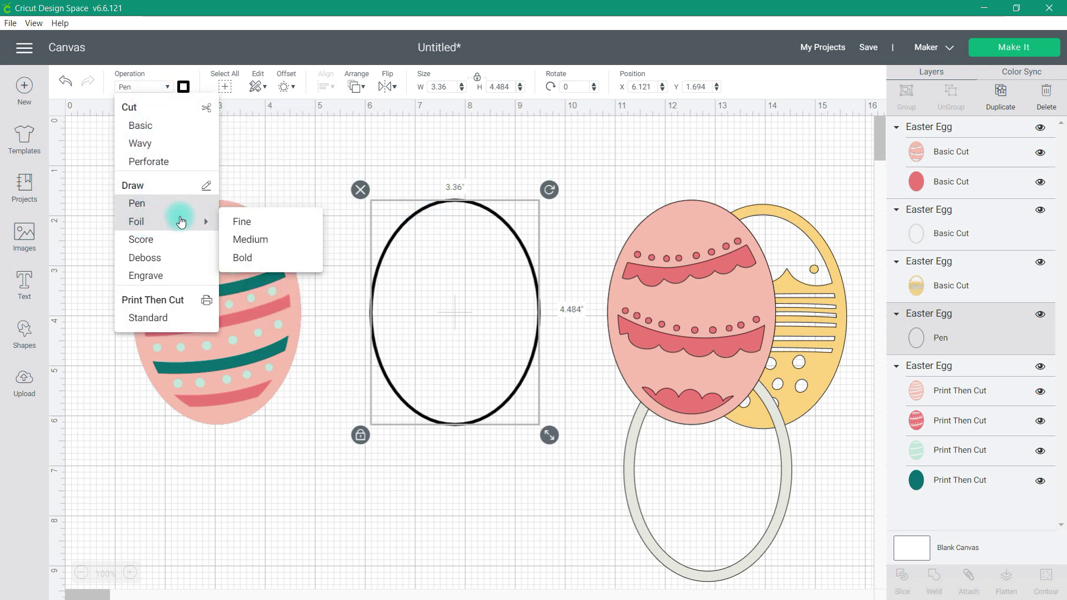
{"action": "left_click", "coordinate": [259, 222]}
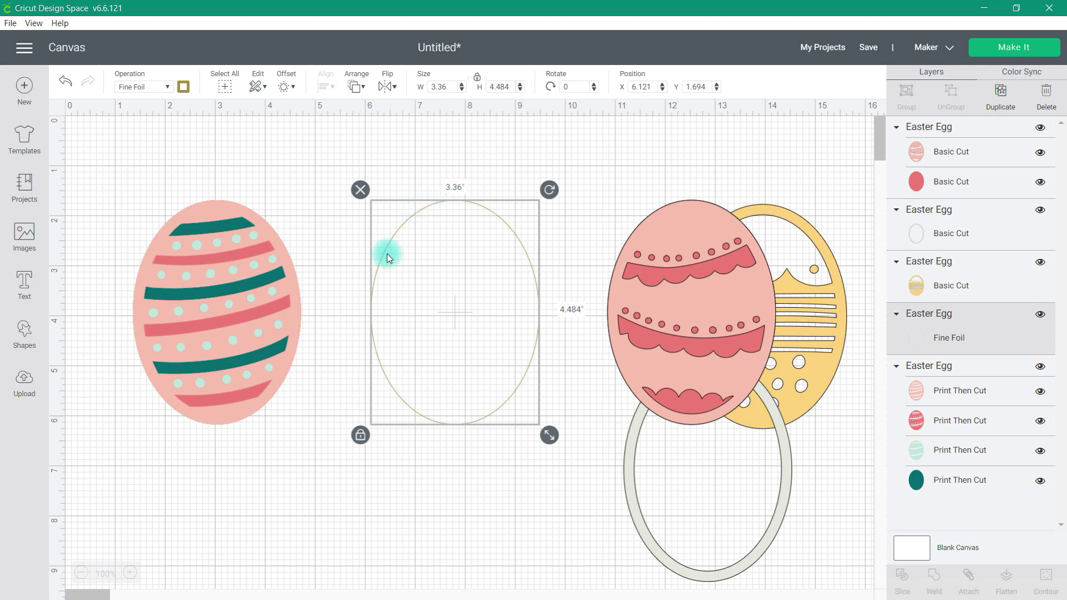
{"action": "left_click", "coordinate": [184, 88]}
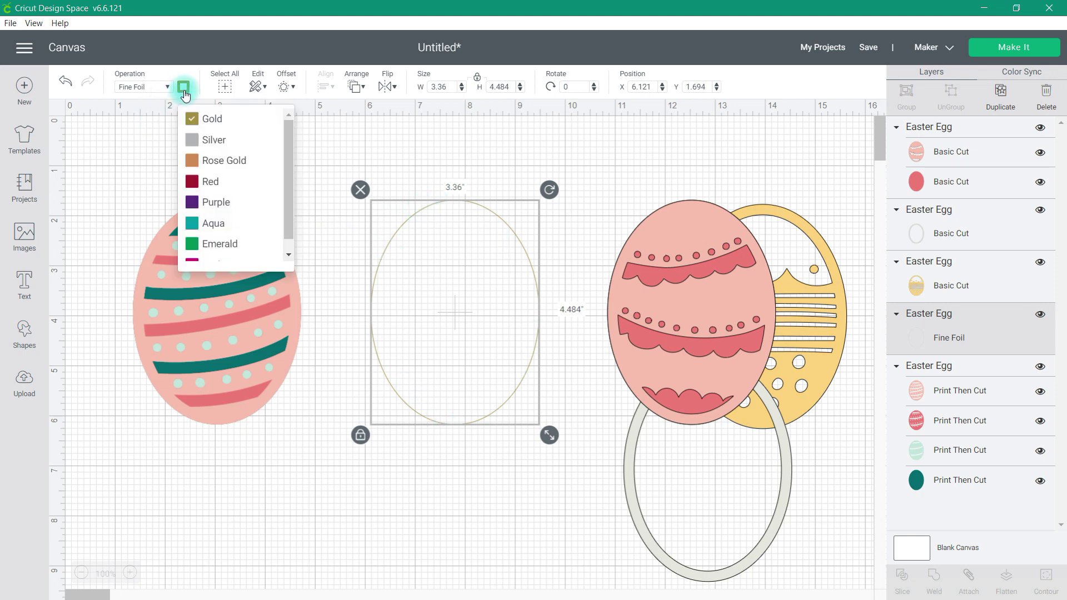
Change the oval outline's operation to Medium Foil.
{"action": "left_click", "coordinate": [143, 86]}
{"action": "left_click", "coordinate": [143, 87]}
{"action": "left_click", "coordinate": [142, 86]}
{"action": "mouse_move", "coordinate": [156, 221]}
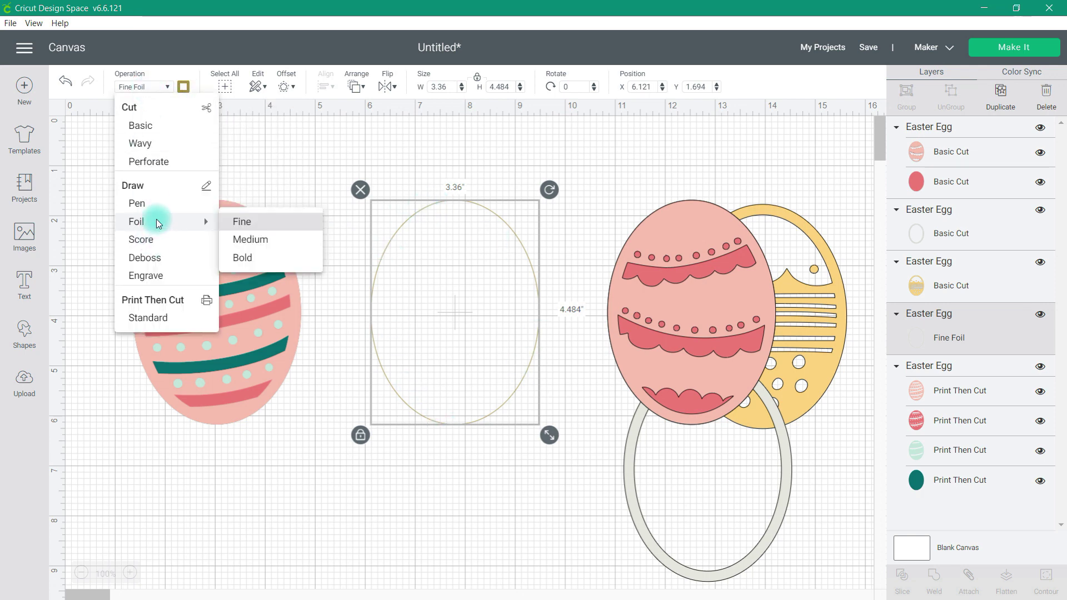
{"action": "left_click", "coordinate": [249, 239]}
Change the oval outline's operation to Bold Foil and set its foil color to Aqua.
{"action": "left_click", "coordinate": [146, 87]}
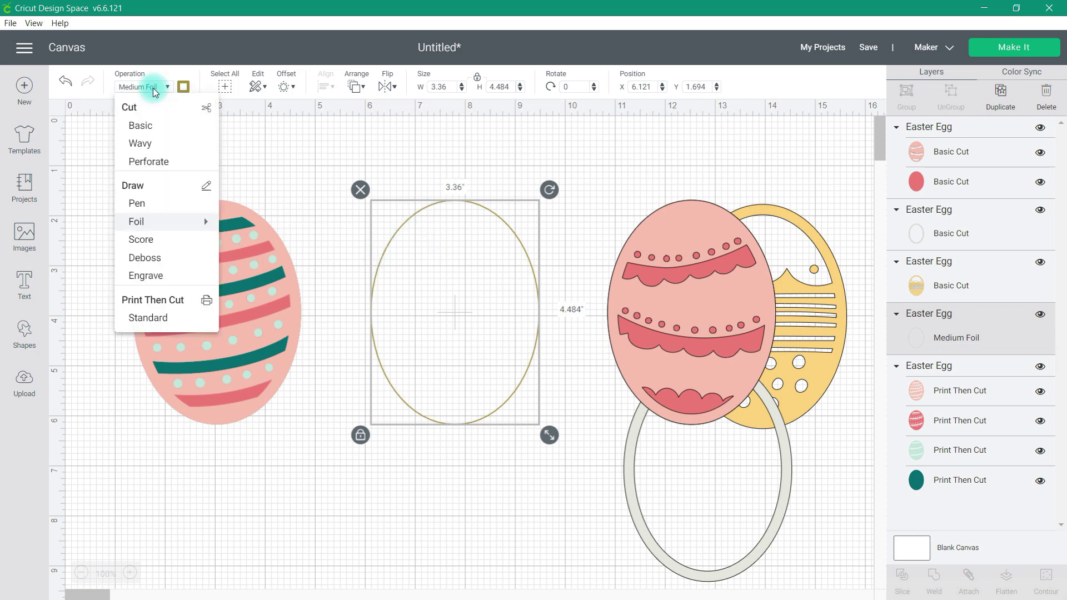
{"action": "mouse_move", "coordinate": [185, 223]}
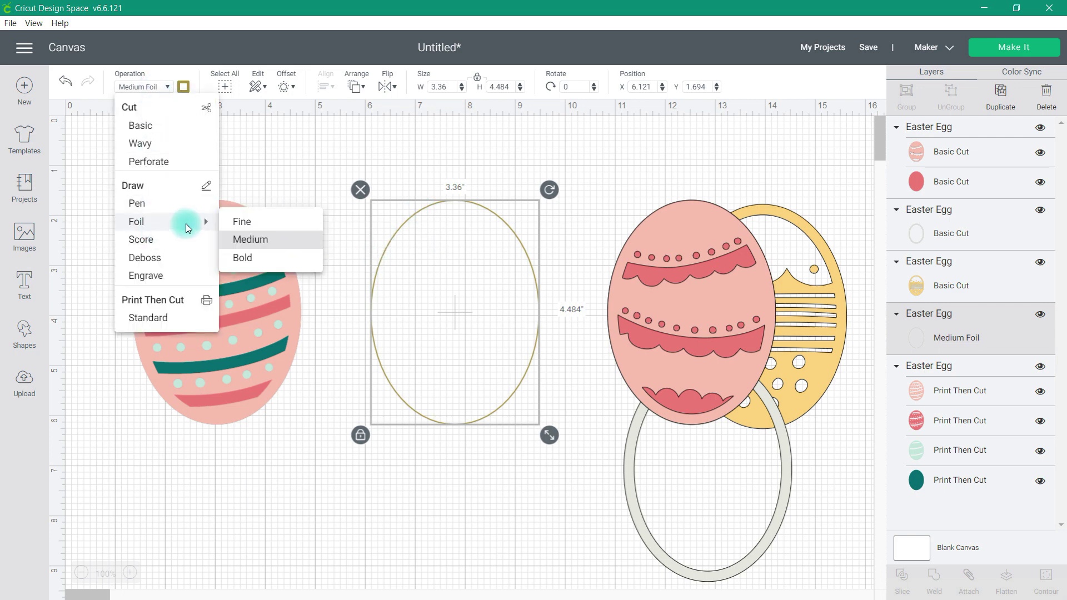
{"action": "left_click", "coordinate": [243, 258]}
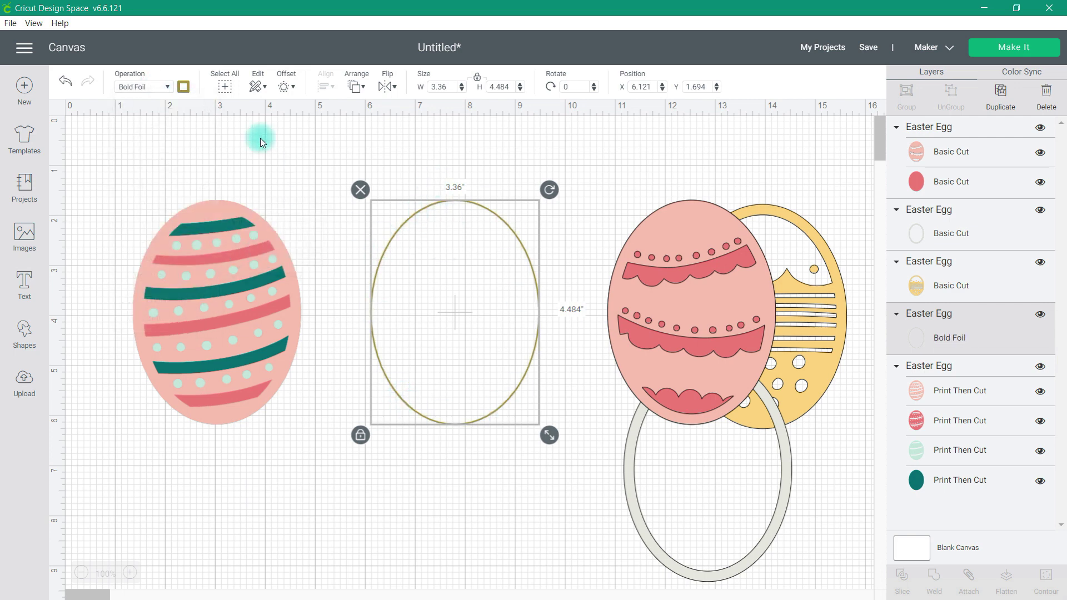
{"action": "left_click", "coordinate": [184, 87]}
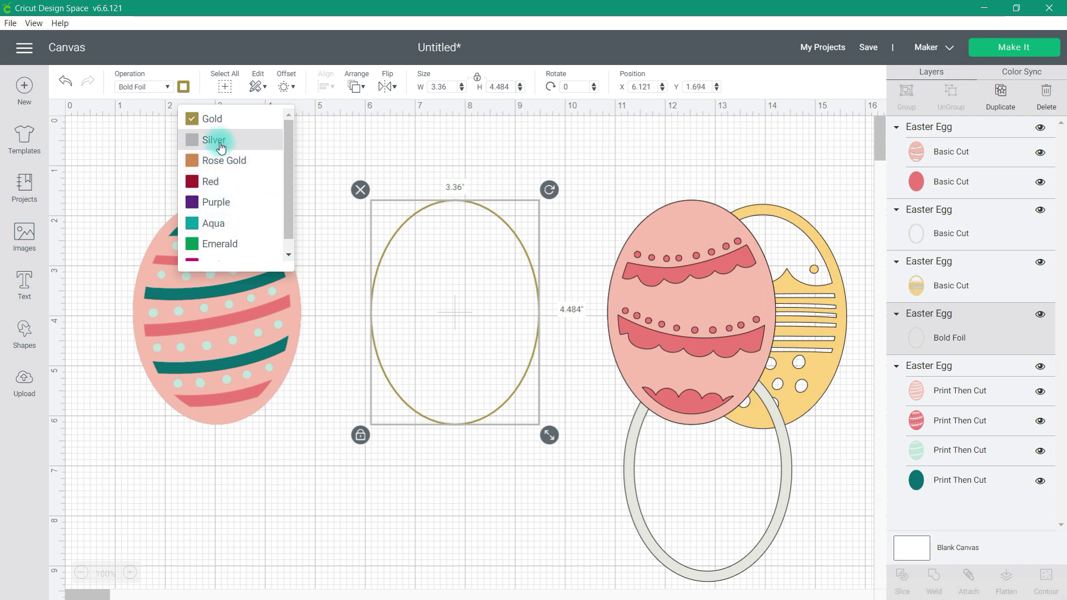
{"action": "left_click", "coordinate": [222, 225]}
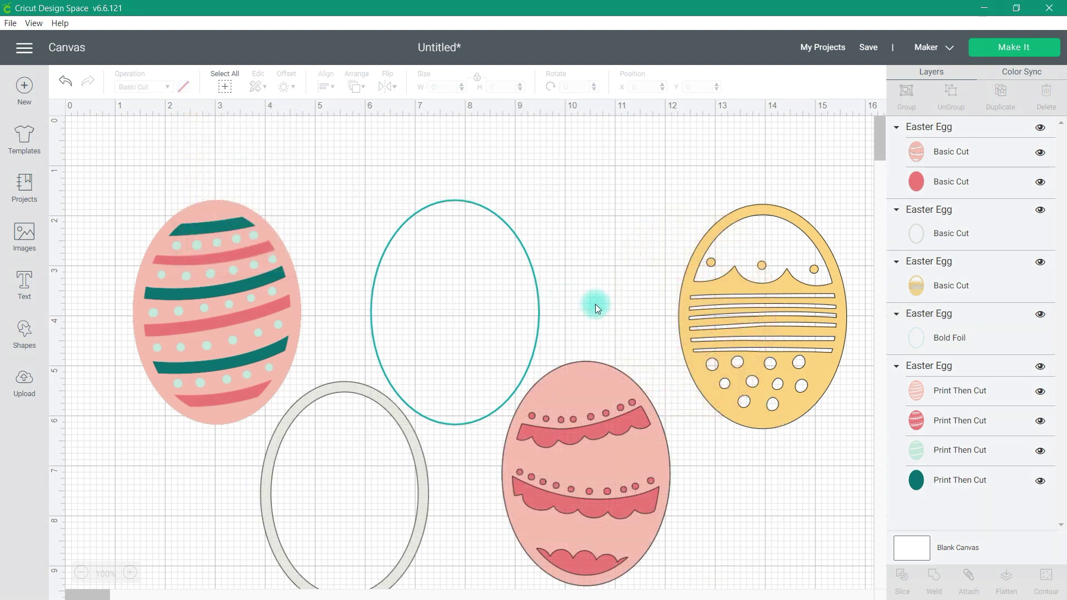
Add the text "easter" to the canvas and move it off the striped egg.
{"action": "left_click", "coordinate": [605, 406]}
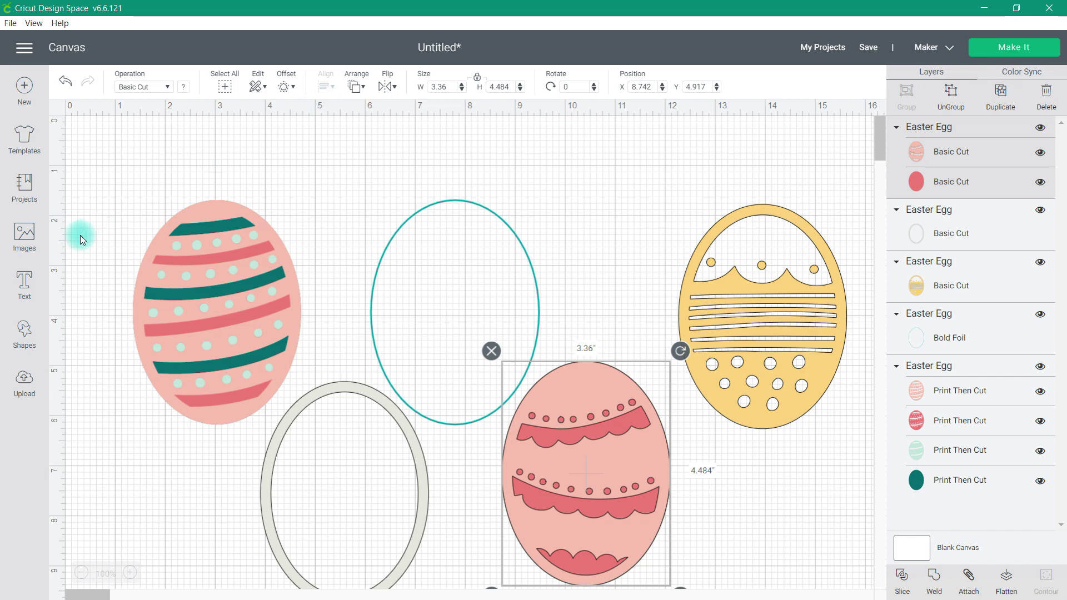
{"action": "left_click", "coordinate": [25, 284]}
{"action": "type", "text": "eas"}
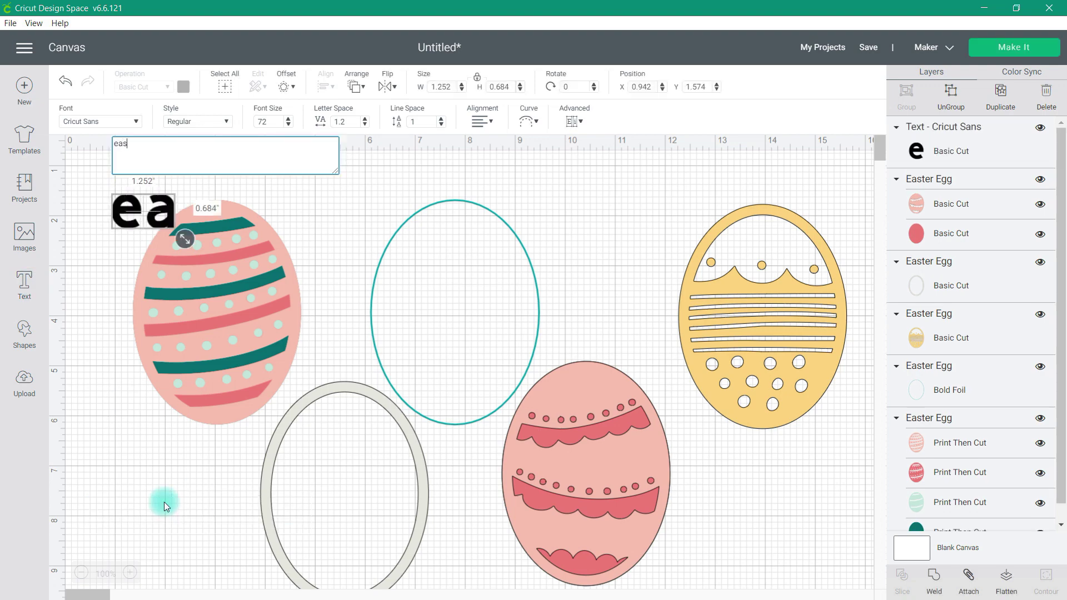
{"action": "type", "text": "ter"}
{"action": "left_click_drag", "start_coordinate": [205, 218], "coordinate": [423, 209]}
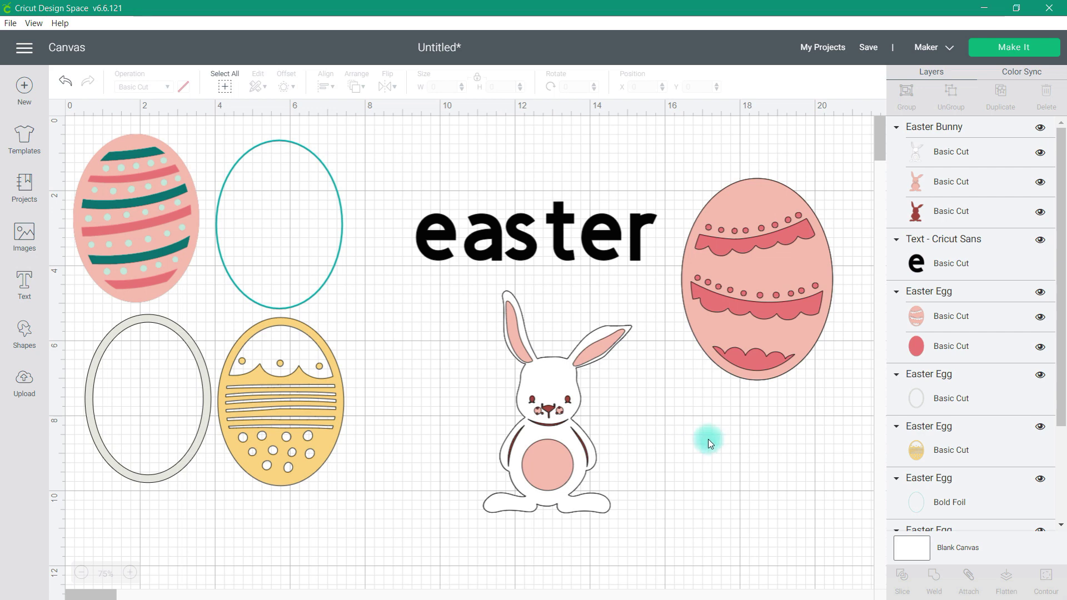
Preview an outward and an inward offset around the "easter" text, settling on a distance of 0.472 in.
{"action": "left_click", "coordinate": [560, 244]}
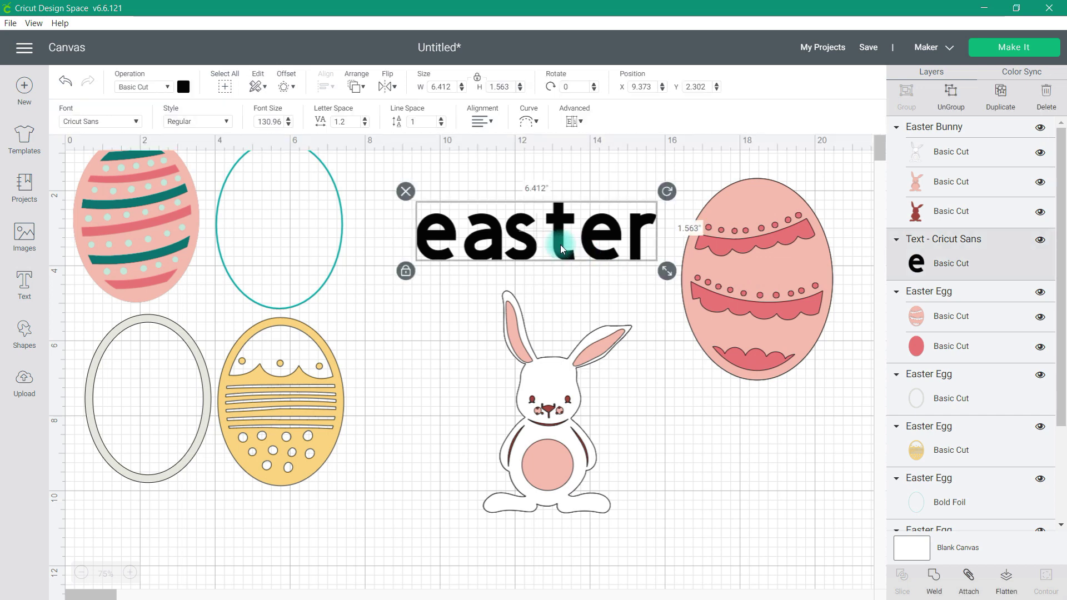
{"action": "left_click", "coordinate": [293, 88]}
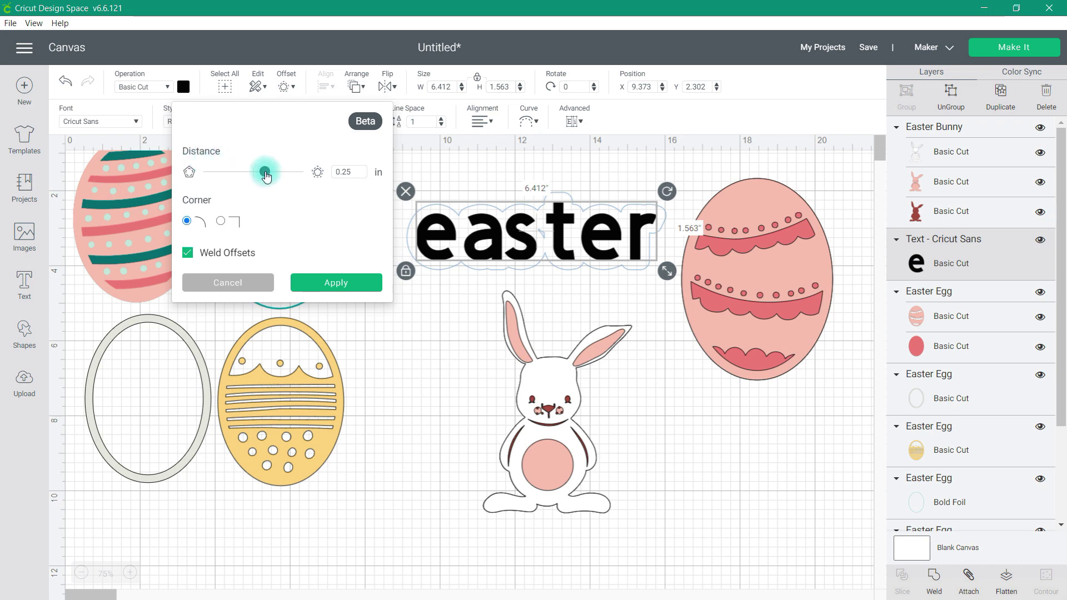
{"action": "mouse_move", "coordinate": [265, 175]}
{"action": "left_mouse_down"}
{"action": "mouse_move", "coordinate": [301, 174]}
{"action": "mouse_move", "coordinate": [236, 174]}
{"action": "mouse_move", "coordinate": [275, 175]}
{"action": "left_mouse_up"}
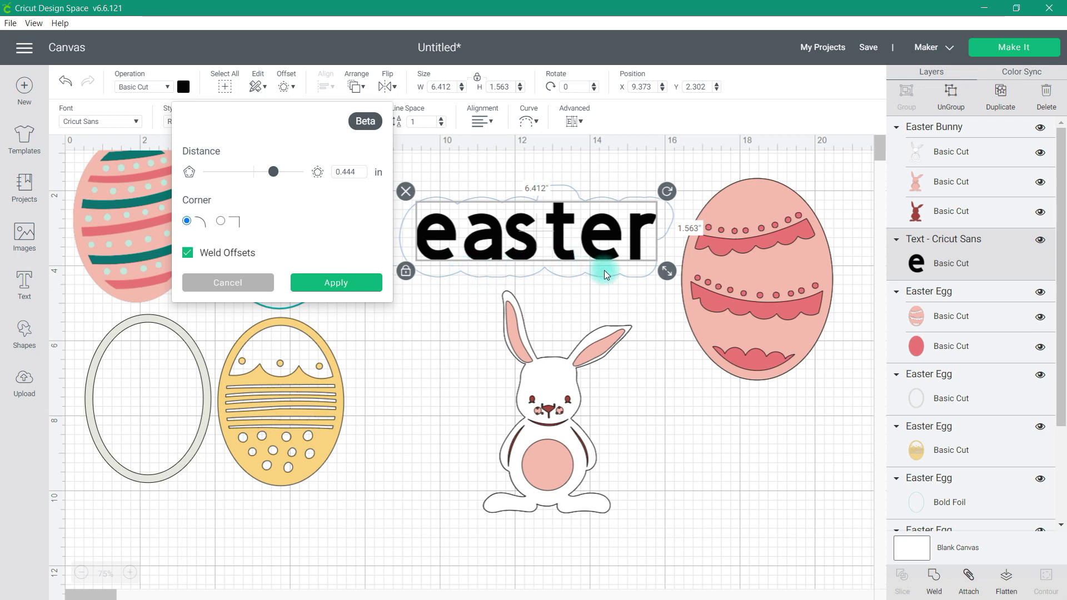
{"action": "left_click_drag", "start_coordinate": [273, 172], "coordinate": [250, 172]}
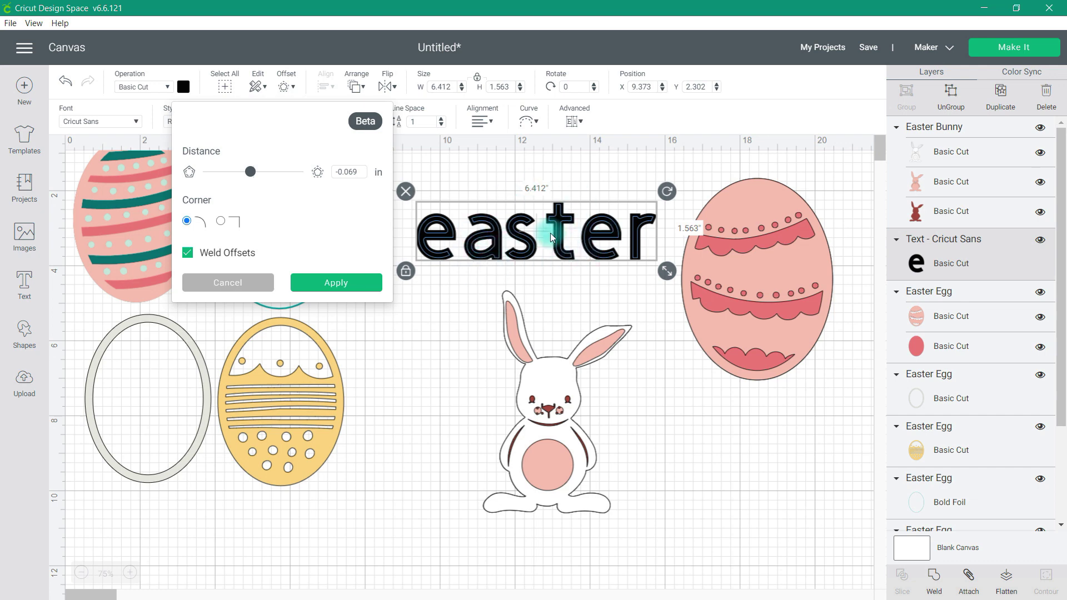
{"action": "left_click_drag", "start_coordinate": [250, 171], "coordinate": [277, 175]}
{"action": "left_click", "coordinate": [484, 210]}
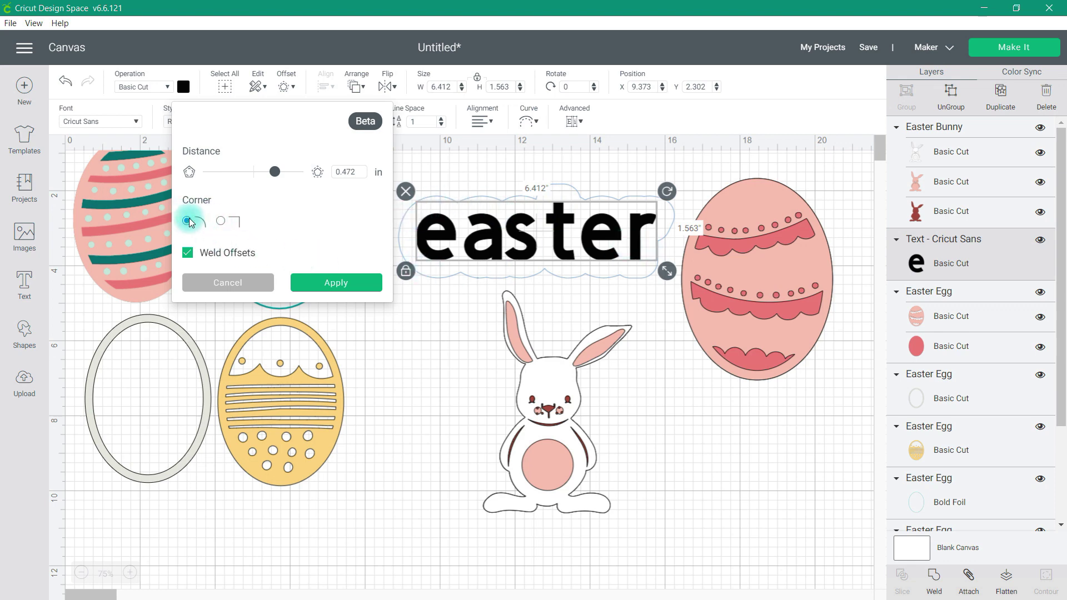
Compare square and rounded corners for the text offset, keep rounded, turn off Weld Offsets and apply it.
{"action": "left_click", "coordinate": [220, 222]}
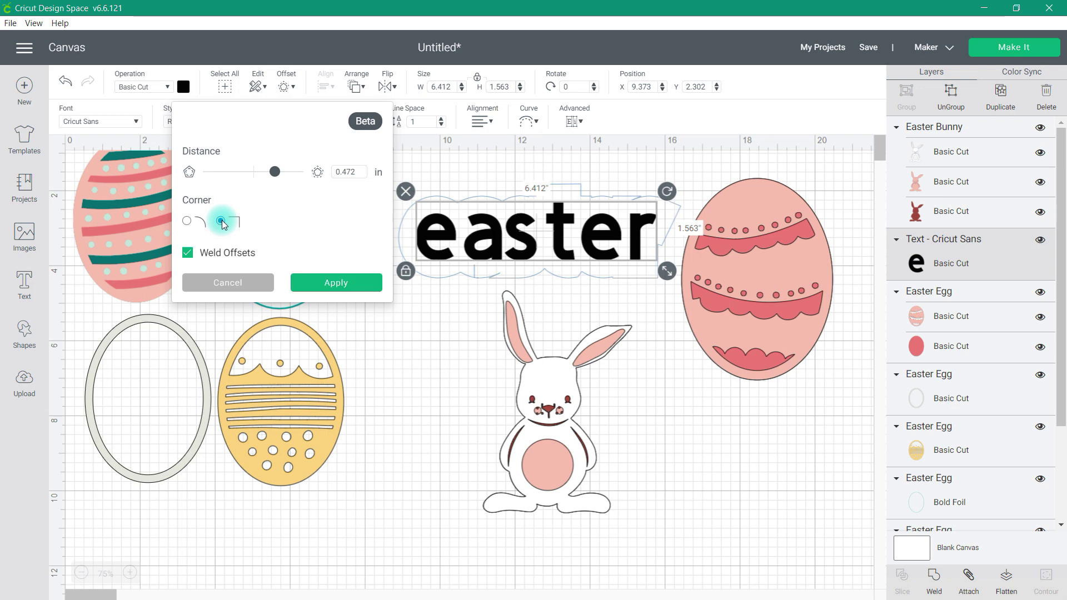
{"action": "left_click", "coordinate": [187, 221]}
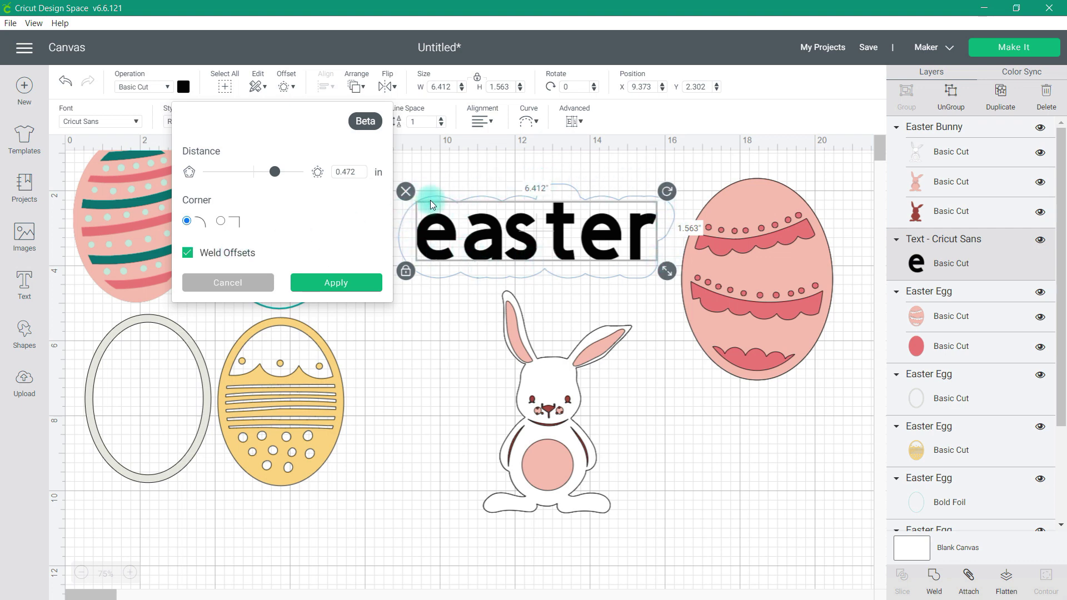
{"action": "left_click", "coordinate": [189, 255]}
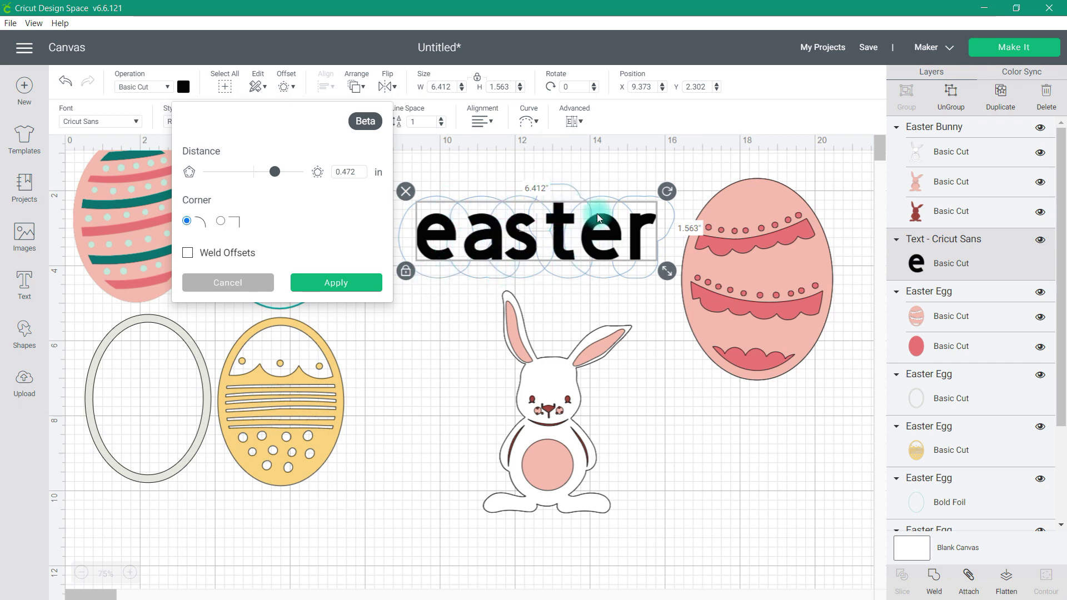
{"action": "left_click", "coordinate": [336, 283]}
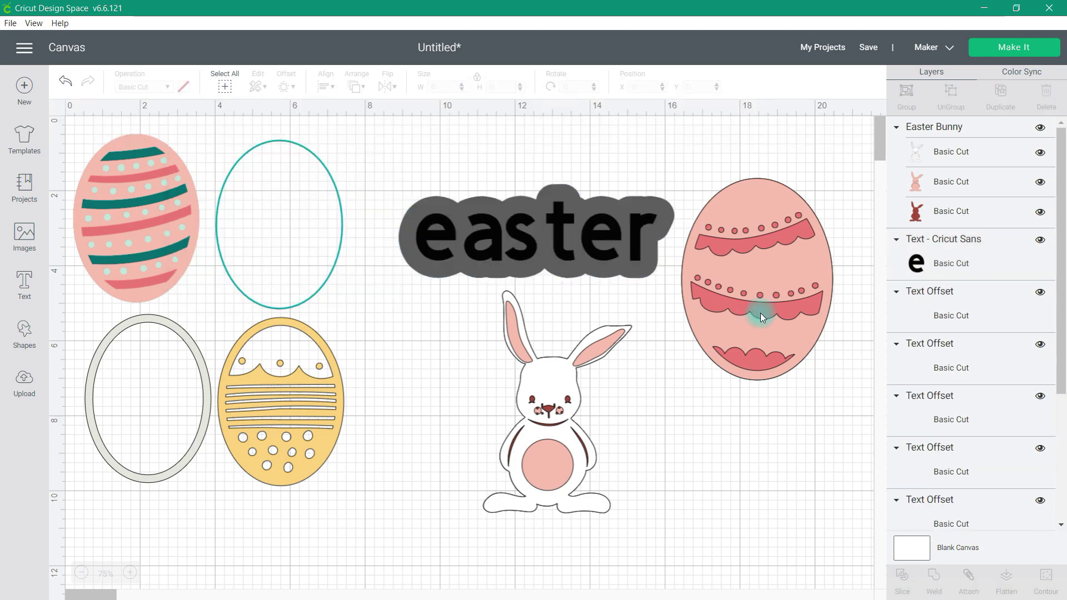
{"action": "left_click", "coordinate": [1015, 50]}
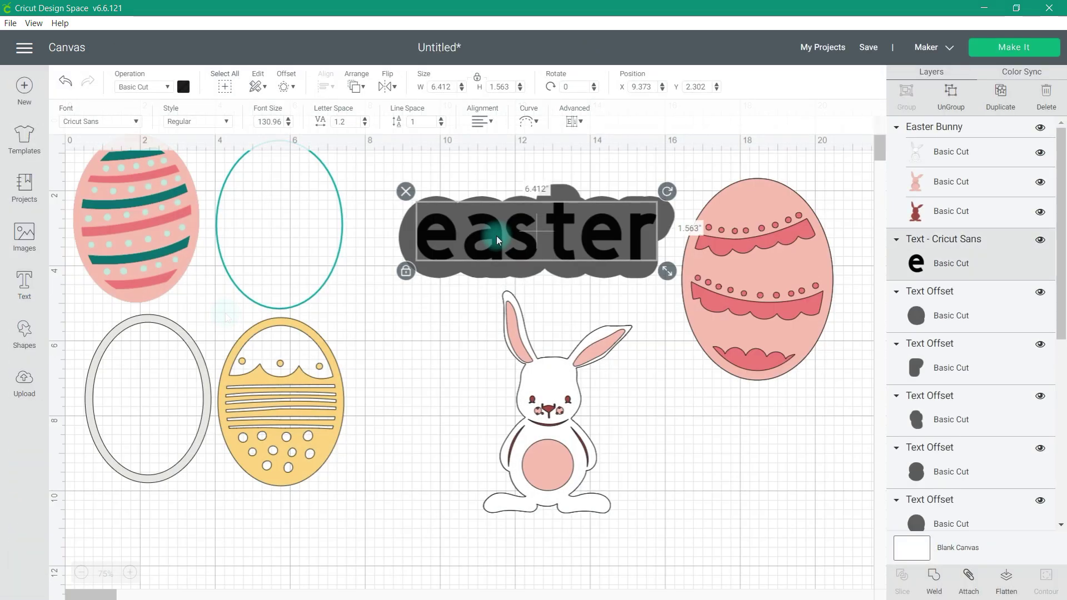
Offset the Easter bunny by 0.514 in with rounded corners and Weld Offsets turned off.
{"action": "left_click", "coordinate": [562, 385]}
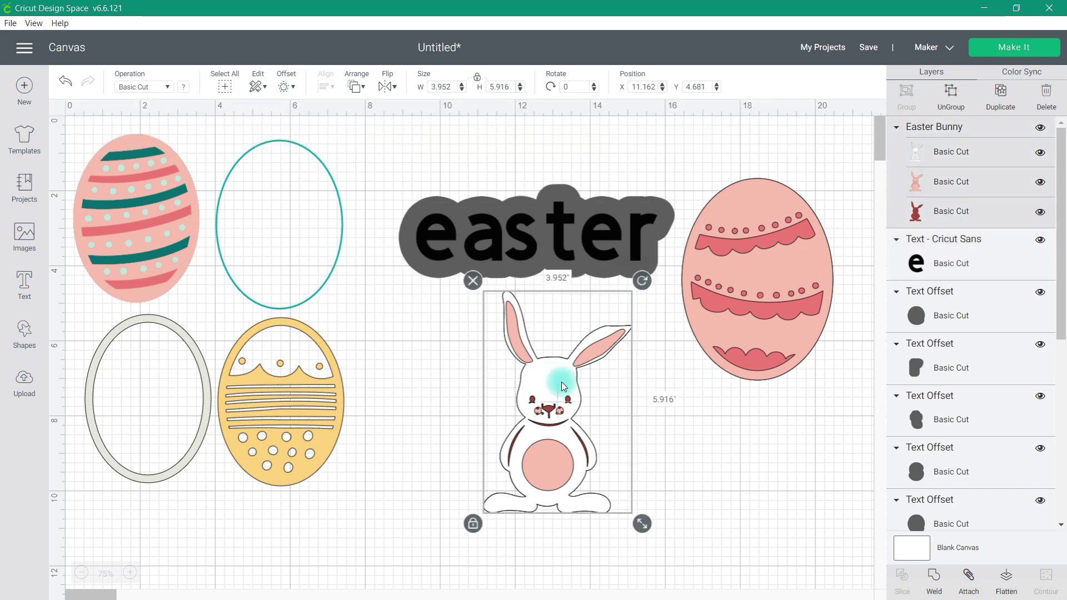
{"action": "left_click", "coordinate": [287, 89]}
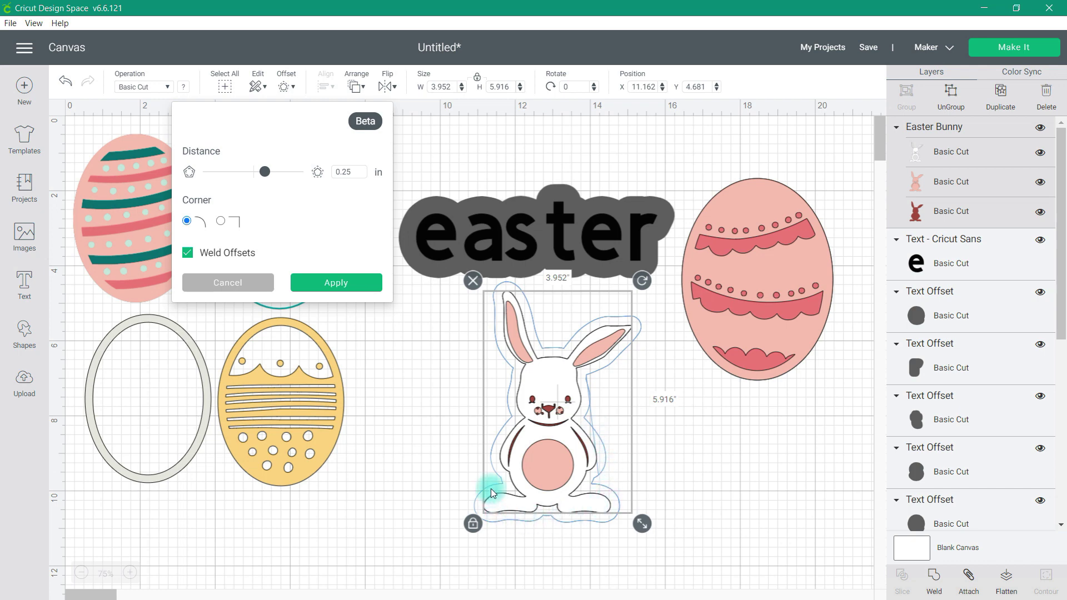
{"action": "left_click_drag", "start_coordinate": [264, 171], "coordinate": [291, 173]}
{"action": "left_click", "coordinate": [221, 221]}
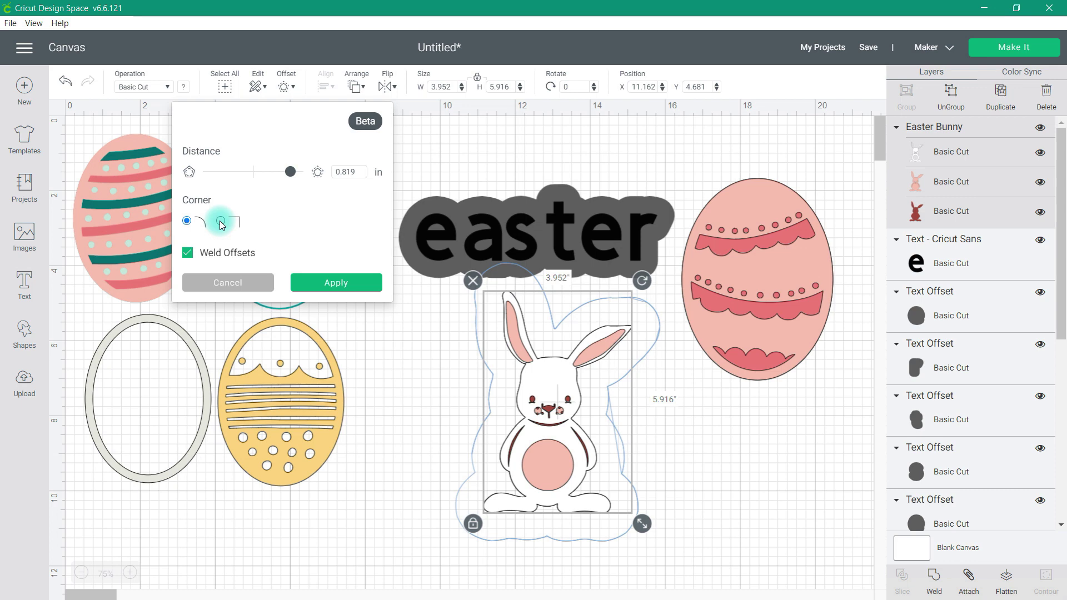
{"action": "left_click", "coordinate": [221, 222]}
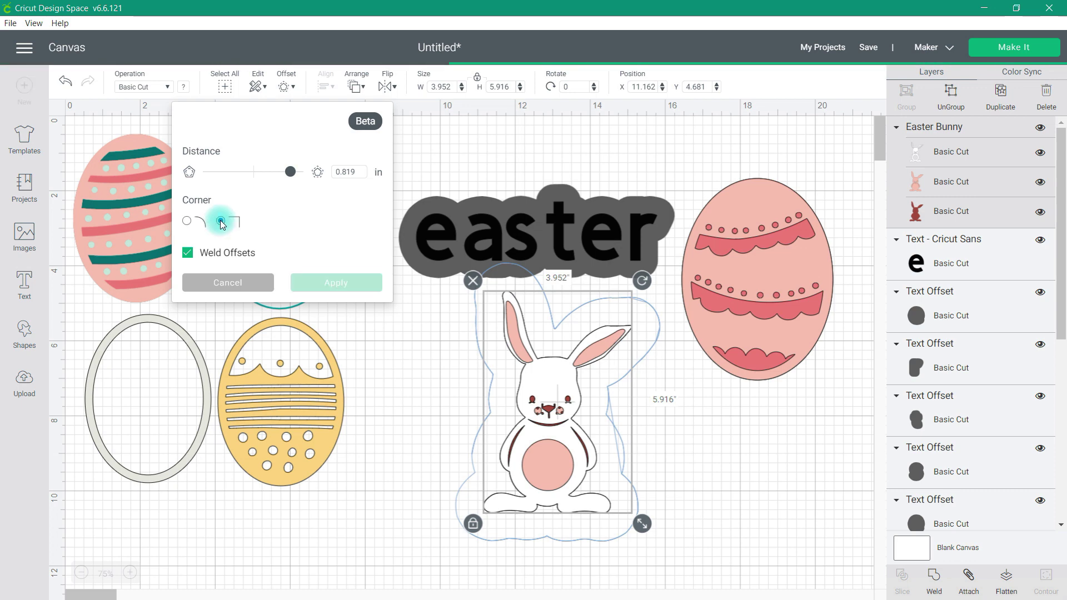
{"action": "left_click", "coordinate": [187, 221]}
{"action": "left_click_drag", "start_coordinate": [290, 171], "coordinate": [276, 172]}
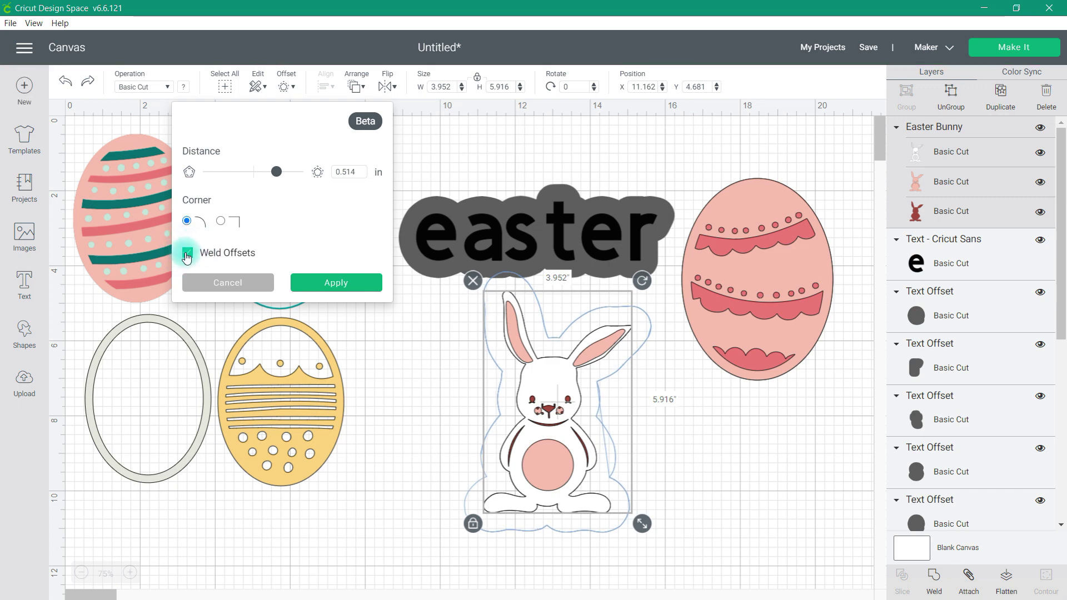
{"action": "left_click", "coordinate": [186, 255]}
{"action": "left_click", "coordinate": [319, 284]}
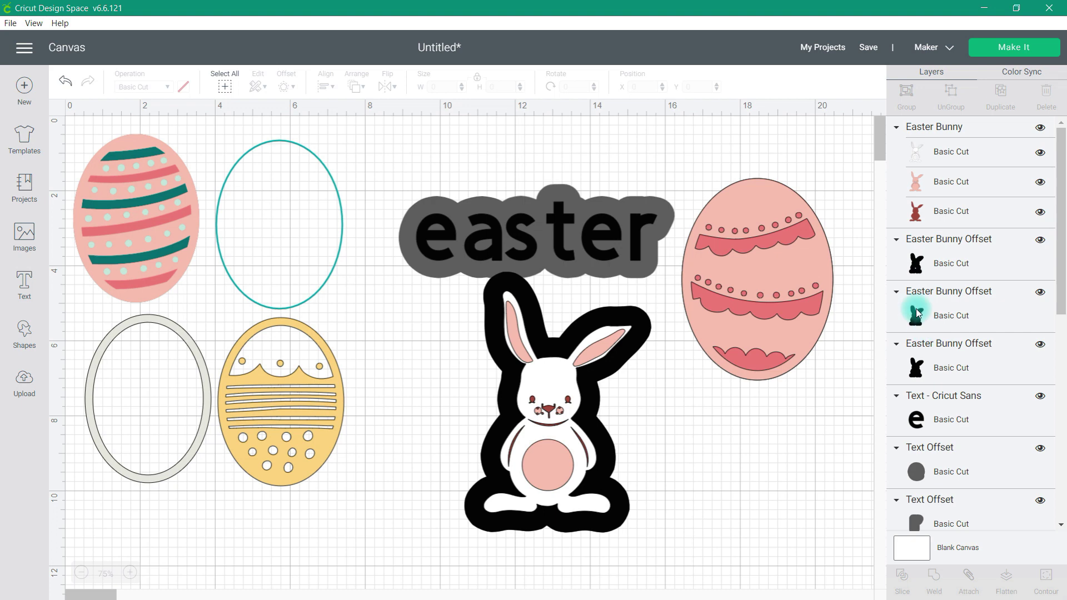
Move the bunny aside and spread its three black offset layers in a row below the eggs.
{"action": "left_click_drag", "start_coordinate": [591, 405], "coordinate": [750, 461]}
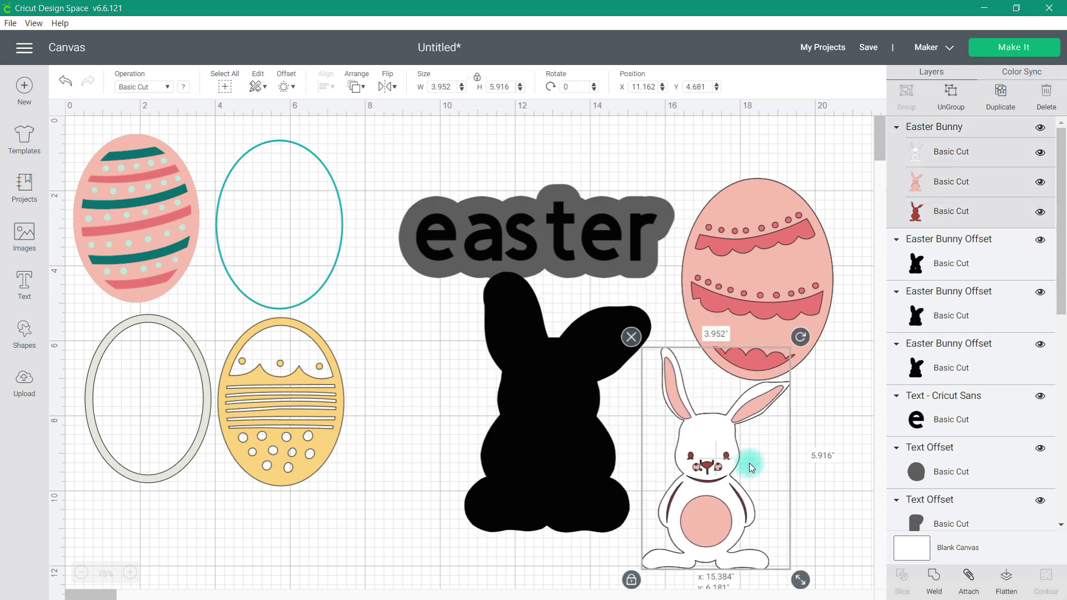
{"action": "left_click", "coordinate": [751, 253]}
{"action": "scroll", "coordinate": [879, 145], "scroll_direction": "down", "scroll_amount": 5}
{"action": "left_click_drag", "start_coordinate": [527, 227], "coordinate": [159, 465]}
{"action": "left_click_drag", "start_coordinate": [582, 221], "coordinate": [397, 461]}
{"action": "left_click_drag", "start_coordinate": [547, 234], "coordinate": [562, 490]}
Ungroup the bunny and place its white, pink and dark red layers each on a separate black offset.
{"action": "left_click_drag", "start_coordinate": [714, 245], "coordinate": [207, 400]}
{"action": "left_click", "coordinate": [953, 98]}
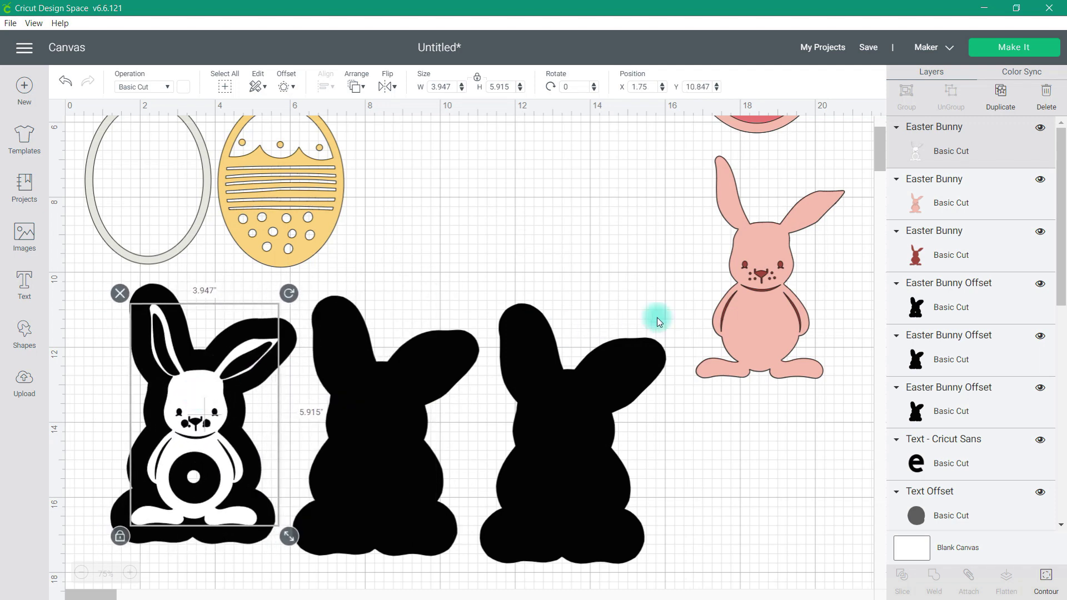
{"action": "left_click", "coordinate": [753, 257]}
{"action": "left_click_drag", "start_coordinate": [753, 257], "coordinate": [366, 415]}
{"action": "left_click_drag", "start_coordinate": [757, 301], "coordinate": [559, 465]}
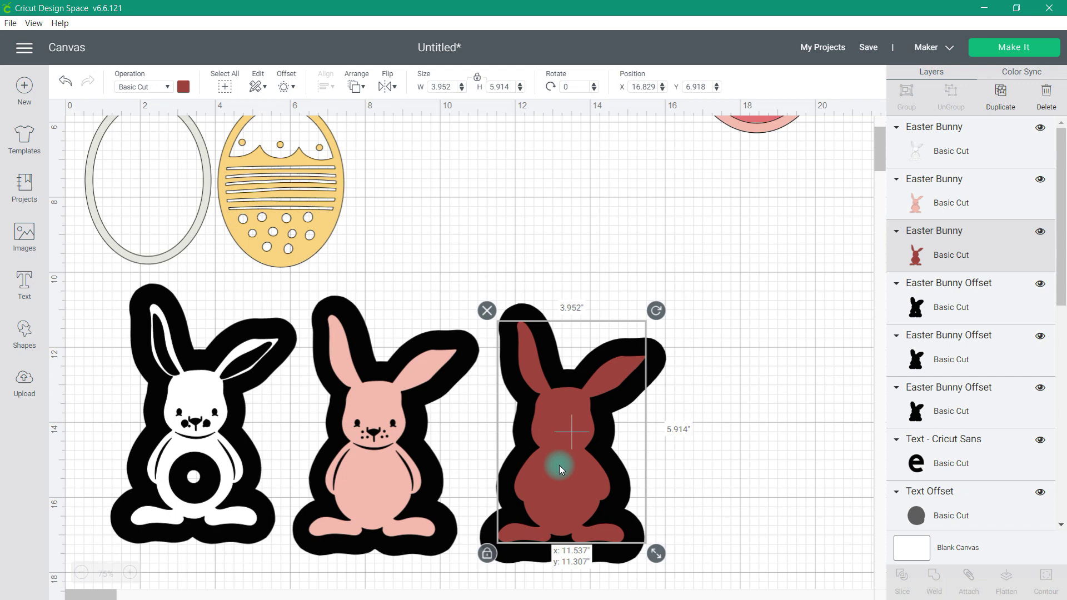
{"action": "left_click", "coordinate": [783, 438]}
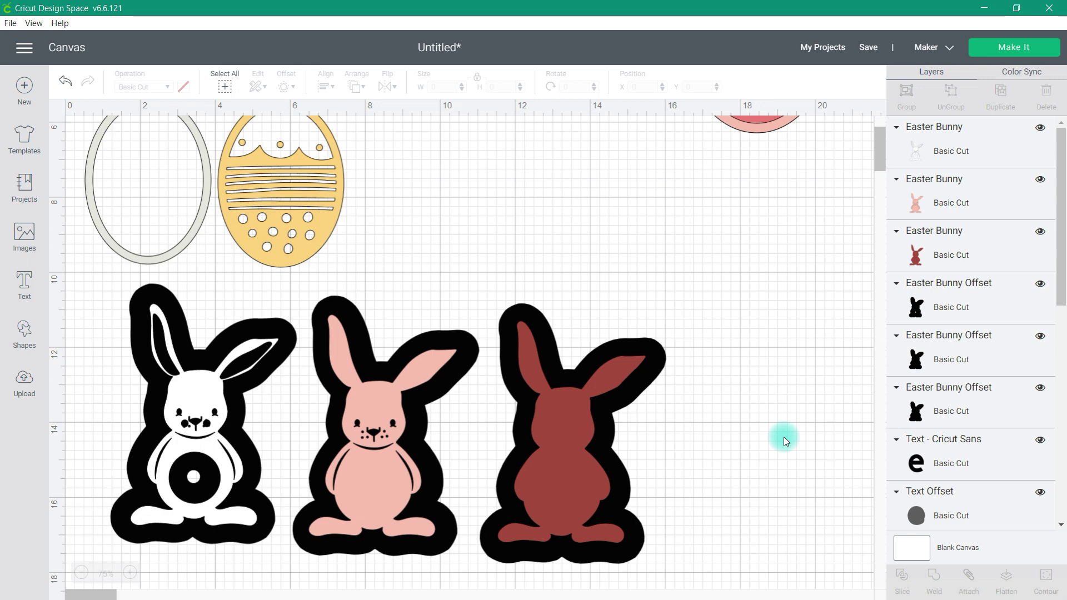
Ungroup the pink scalloped egg and move its patterned layer below the "easter" text.
{"action": "scroll", "coordinate": [783, 437], "scroll_direction": "up", "scroll_amount": 5}
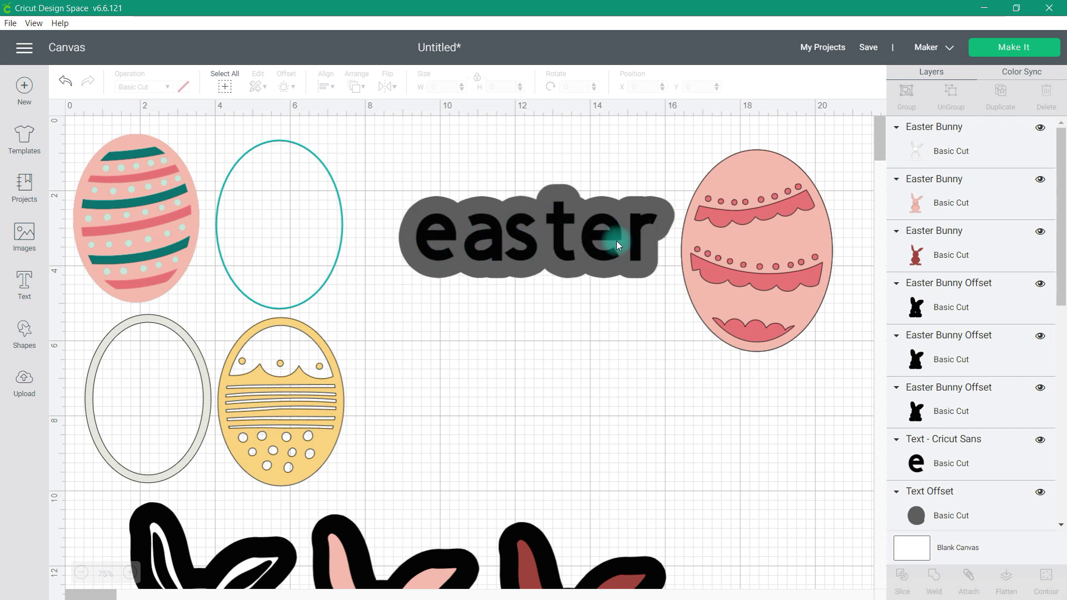
{"action": "left_click_drag", "start_coordinate": [791, 228], "coordinate": [772, 322]}
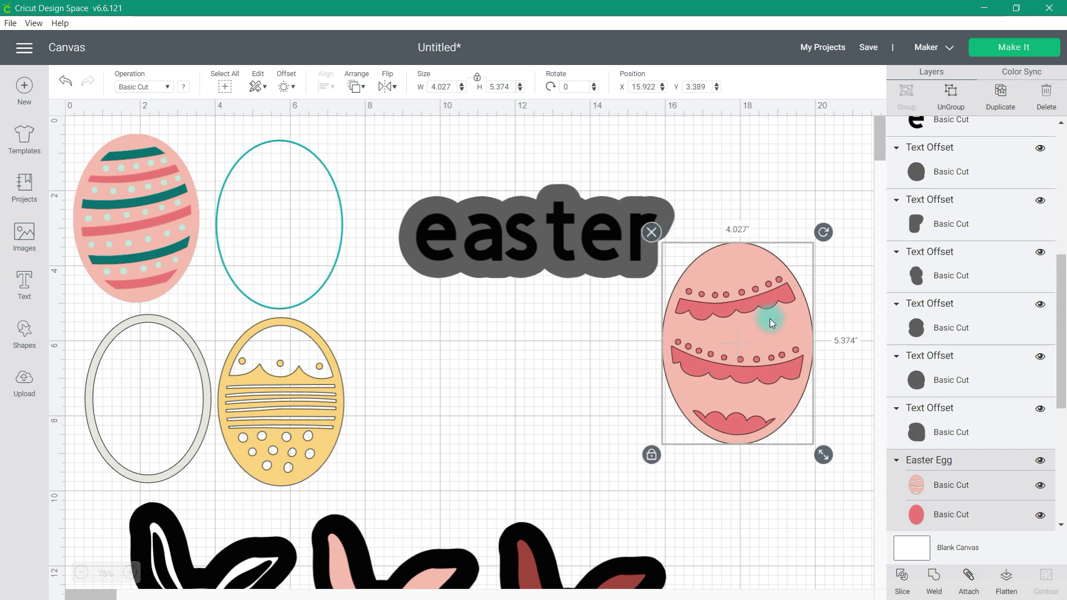
{"action": "left_click", "coordinate": [952, 101]}
{"action": "left_click_drag", "start_coordinate": [776, 337], "coordinate": [503, 385]}
Enlarge the solid pink-red egg to about 4.5 by 6 in and reposition it beside the patterned layer.
{"action": "left_click_drag", "start_coordinate": [741, 333], "coordinate": [744, 369]}
{"action": "left_click_drag", "start_coordinate": [810, 491], "coordinate": [825, 517]}
{"action": "left_click_drag", "start_coordinate": [743, 428], "coordinate": [724, 425]}
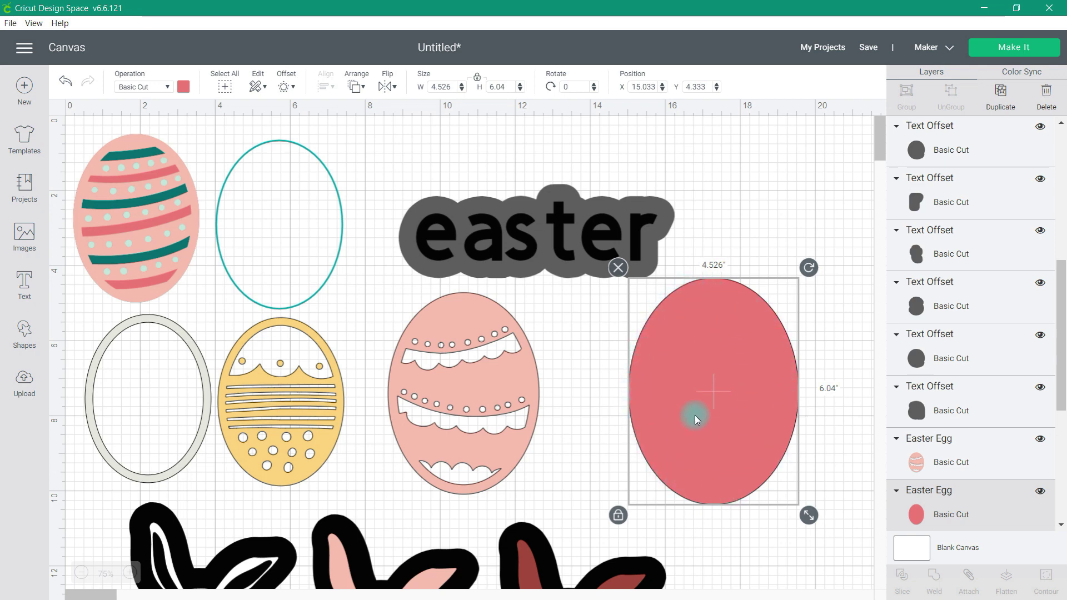
Set an inward offset of -.25 in for the solid pink-red egg.
{"action": "left_click", "coordinate": [285, 88]}
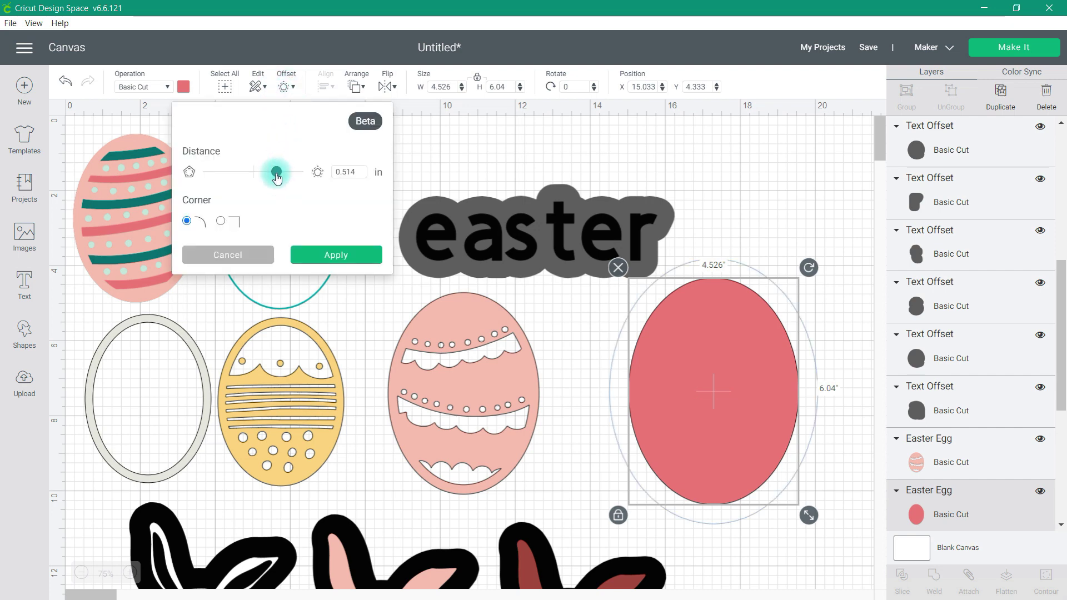
{"action": "left_click_drag", "start_coordinate": [277, 177], "coordinate": [240, 174]}
{"action": "left_click", "coordinate": [358, 172]}
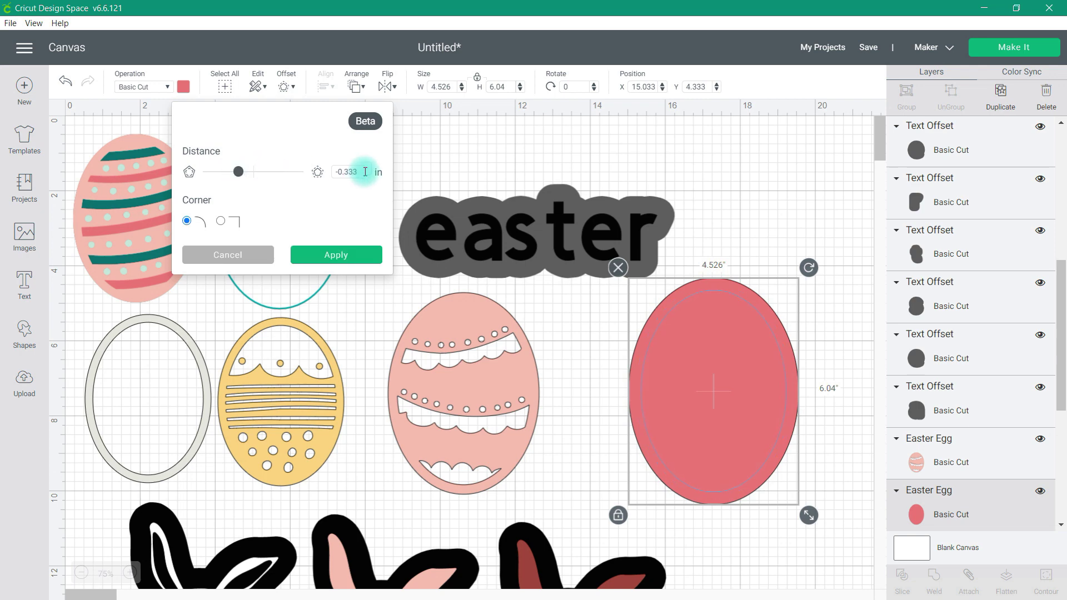
{"action": "double_click", "coordinate": [342, 171]}
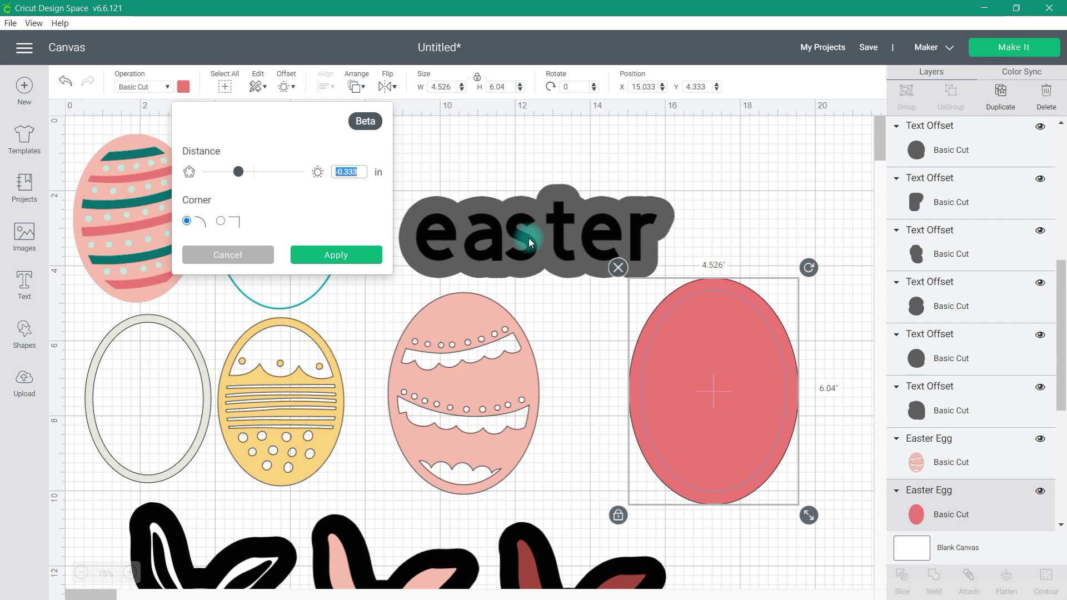
{"action": "key", "text": "BackSpace"}
{"action": "type", "text": "-.25"}
{"action": "key", "text": "Return"}
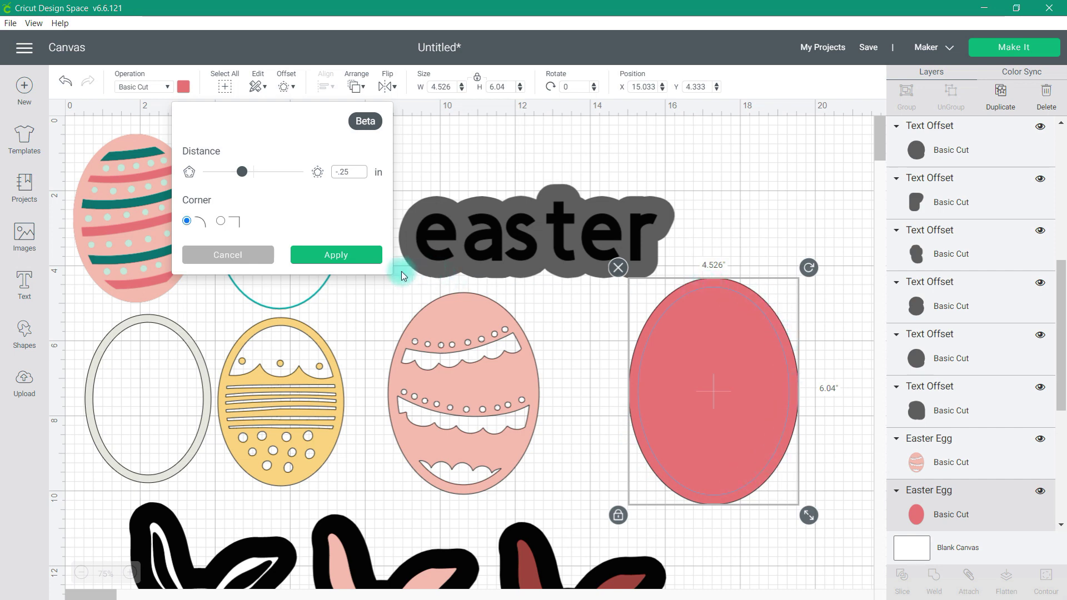
Apply the inward offset to the solid pink-red egg and change the offset's operation to Pen.
{"action": "left_click", "coordinate": [346, 257]}
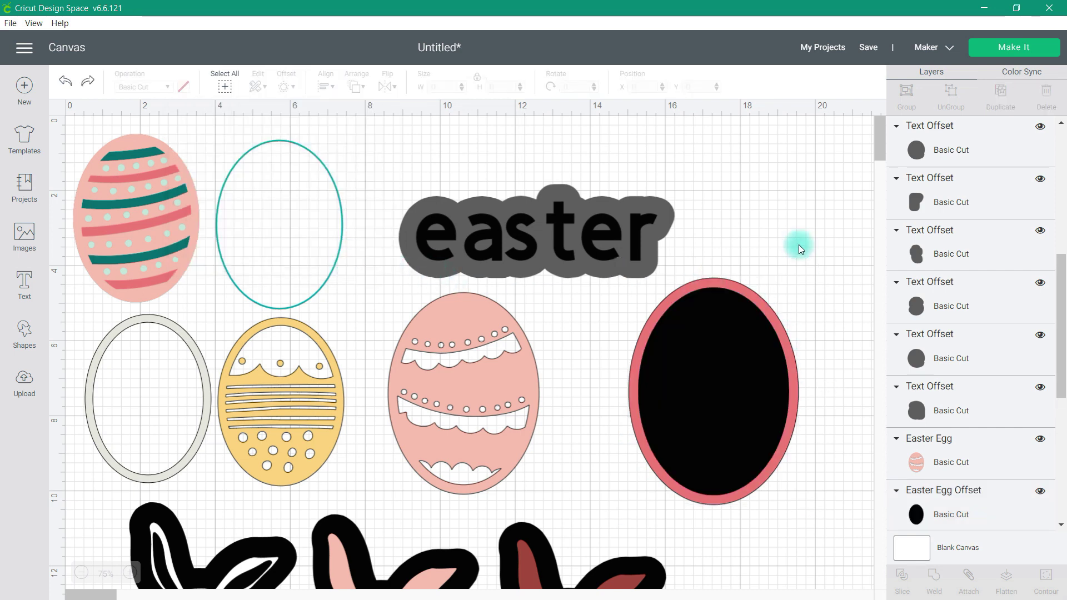
{"action": "left_click", "coordinate": [718, 399]}
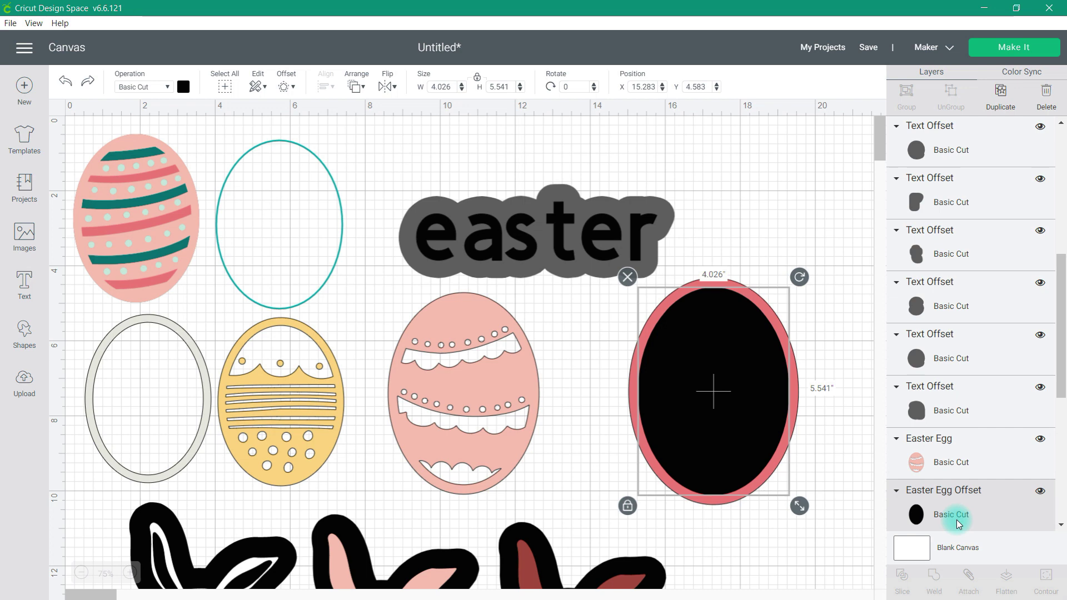
{"action": "left_click", "coordinate": [140, 89]}
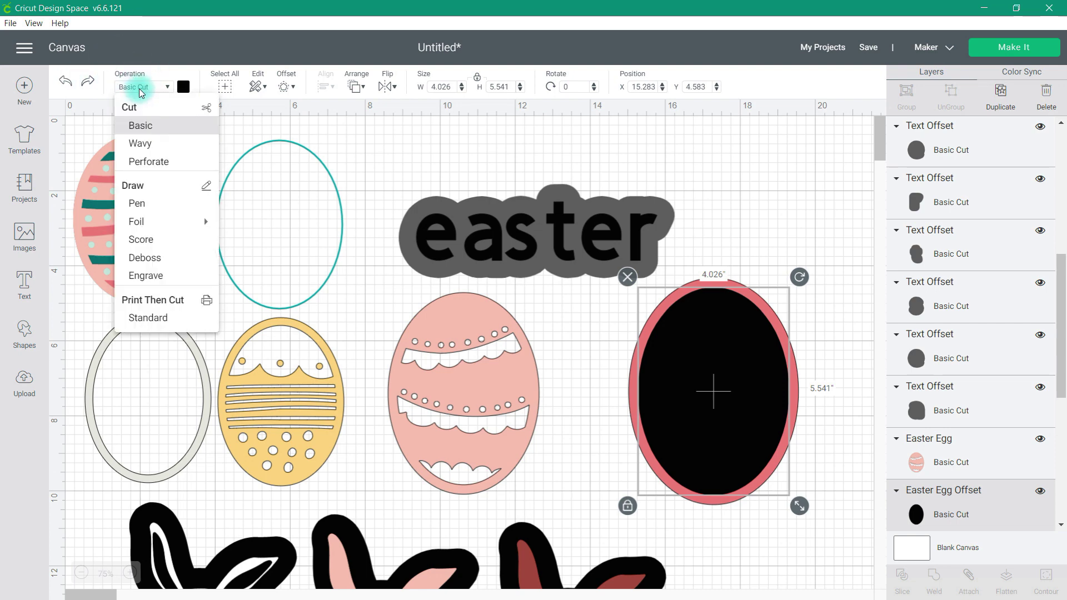
{"action": "left_click", "coordinate": [138, 204]}
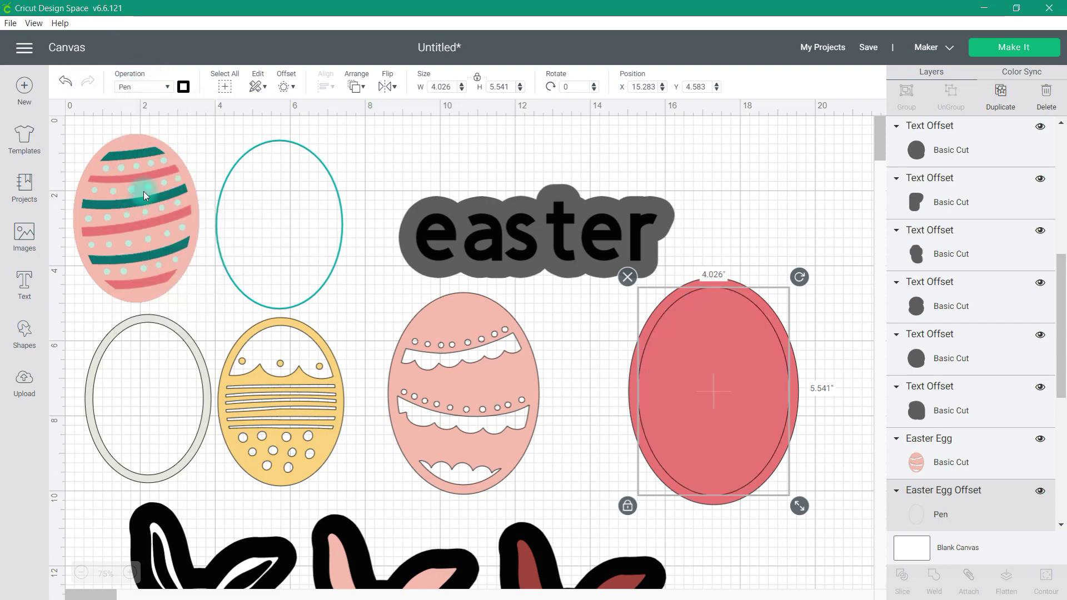
Set the egg offset's pen to M - Marker (1mm) in Blue (washable fabric).
{"action": "left_click", "coordinate": [184, 88]}
{"action": "left_click", "coordinate": [211, 134]}
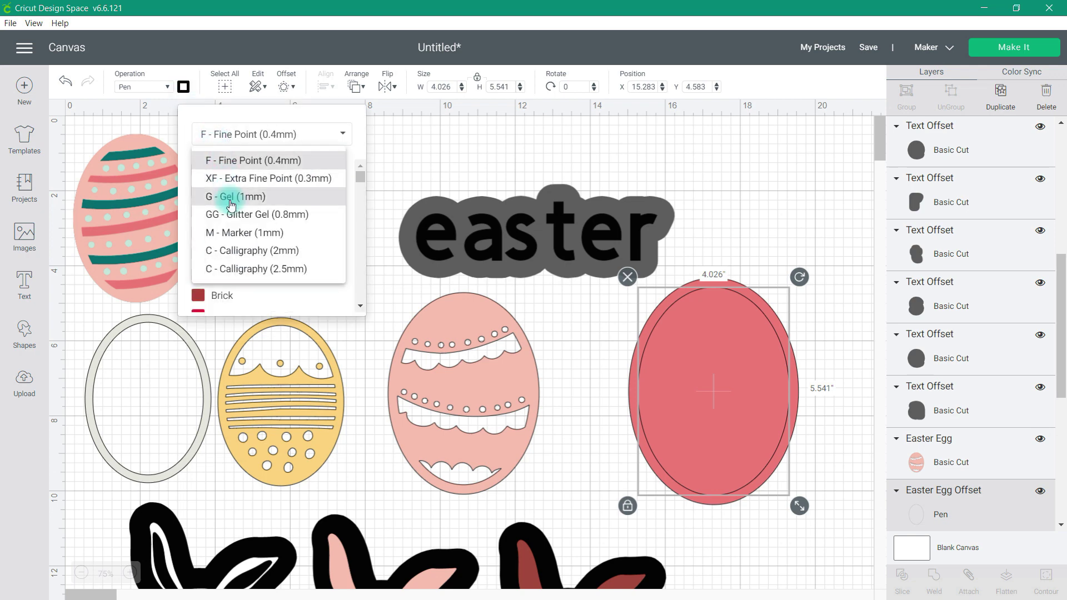
{"action": "left_click", "coordinate": [234, 233]}
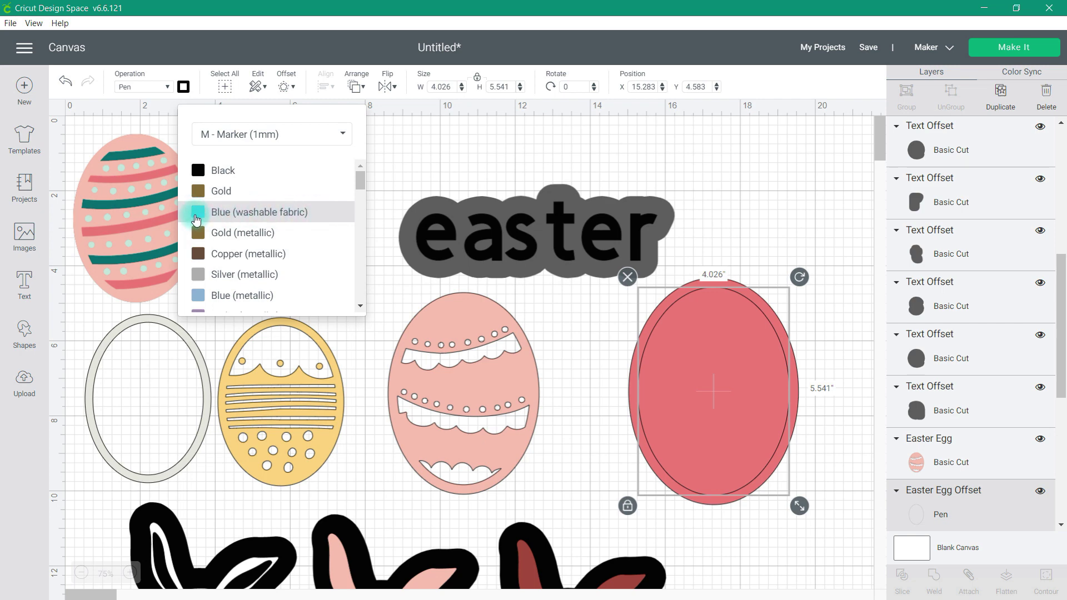
{"action": "left_click", "coordinate": [266, 217]}
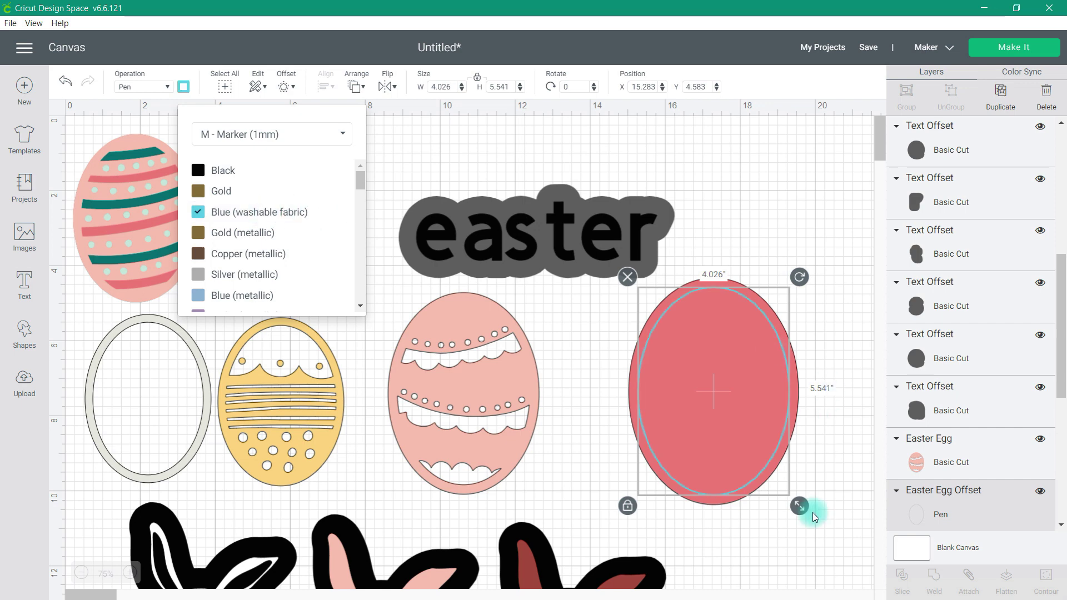
Attach the blue pen outline to the solid pink-red egg.
{"action": "left_click", "coordinate": [812, 483]}
{"action": "left_click_drag", "start_coordinate": [815, 518], "coordinate": [617, 308]}
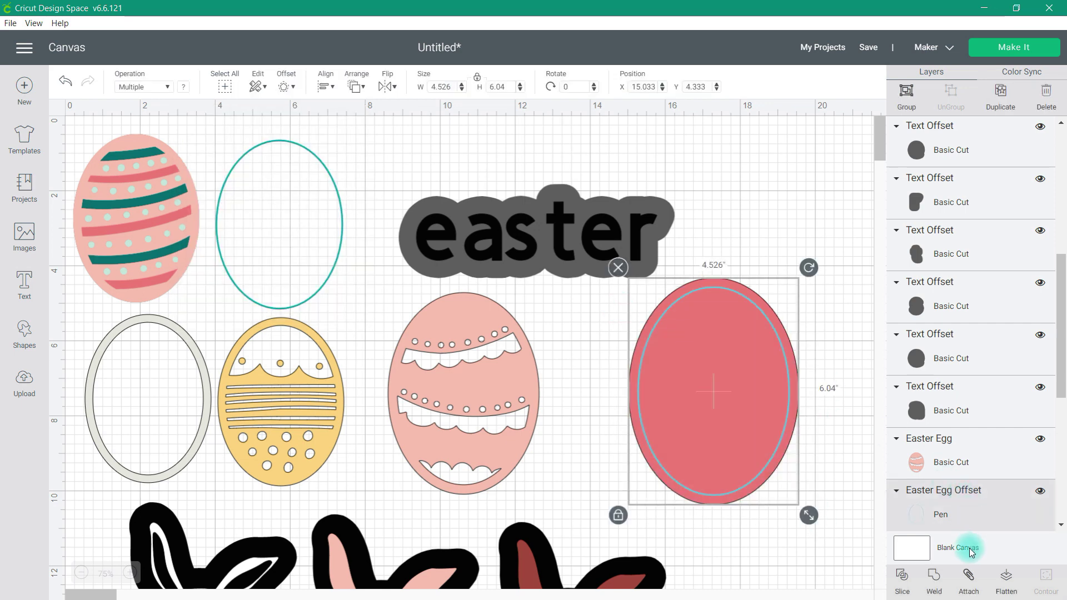
{"action": "left_click", "coordinate": [968, 577]}
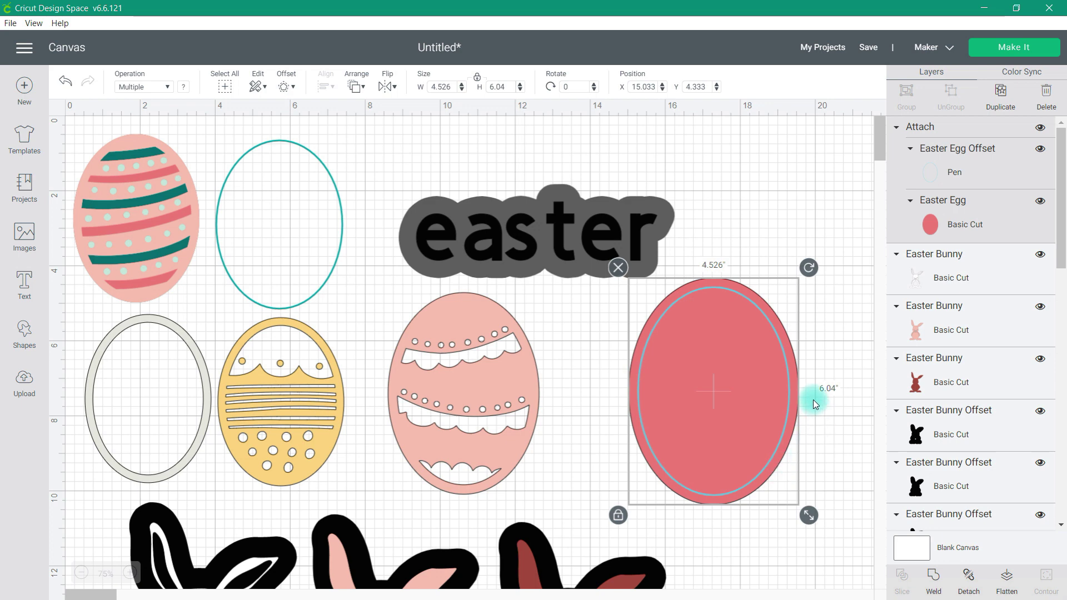
{"action": "left_click", "coordinate": [844, 449]}
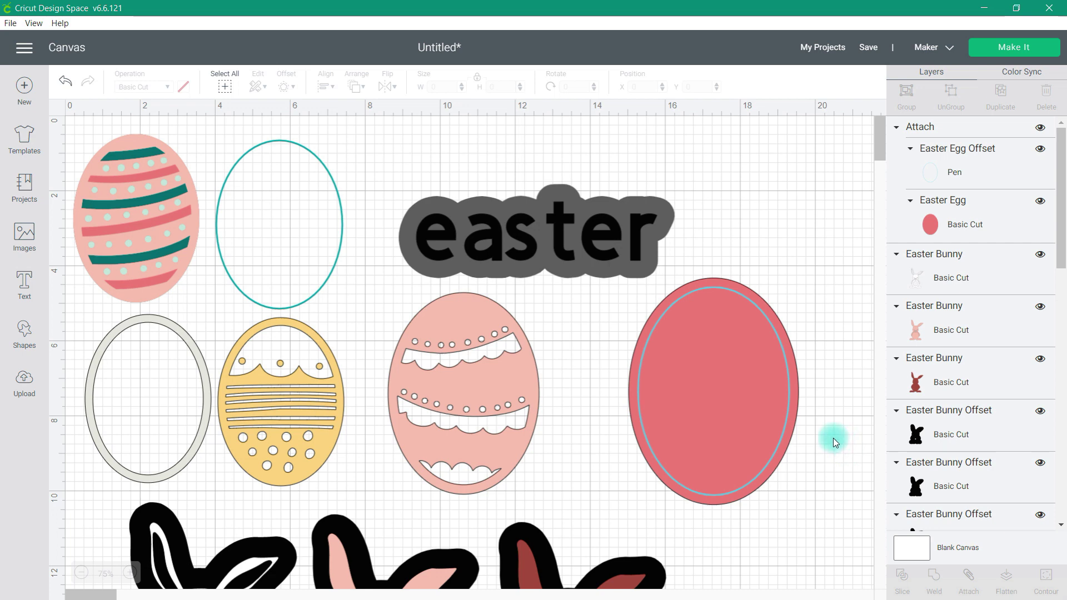
Open the image library and examine the options under each filter, from Project Type and Operation Type to Material and Language.
{"action": "left_click", "coordinate": [26, 247]}
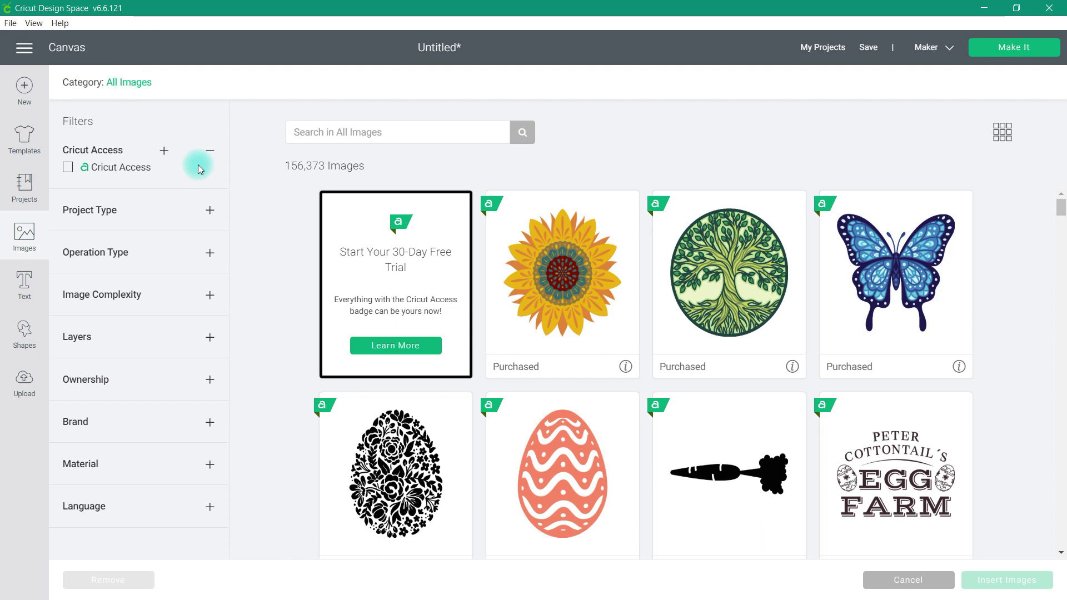
{"action": "left_click", "coordinate": [210, 211]}
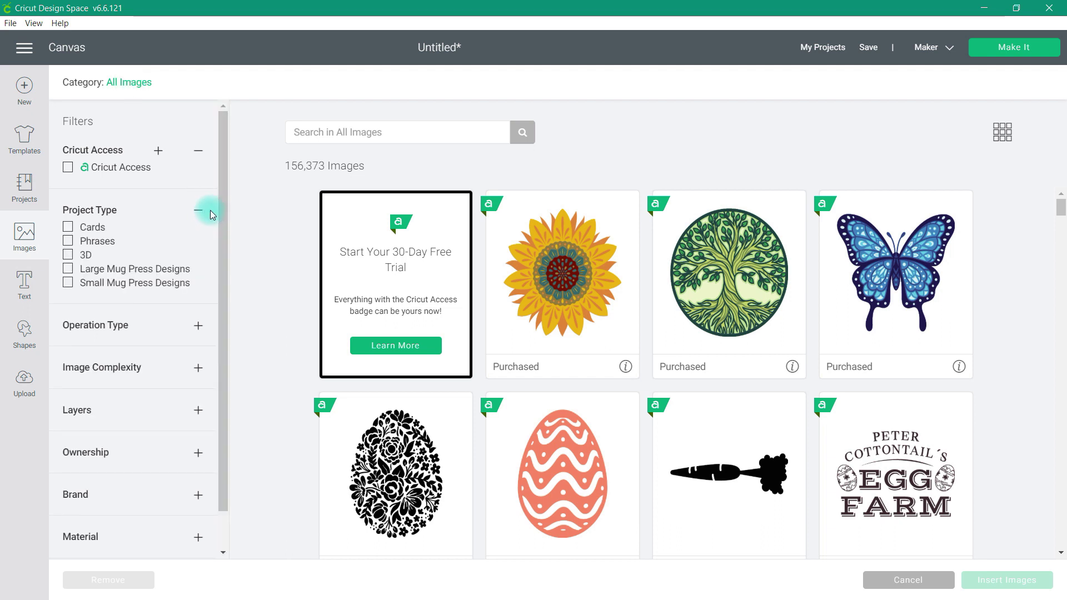
{"action": "left_click", "coordinate": [202, 321]}
{"action": "scroll", "coordinate": [198, 320], "scroll_direction": "down", "scroll_amount": 2}
{"action": "left_click", "coordinate": [198, 320]}
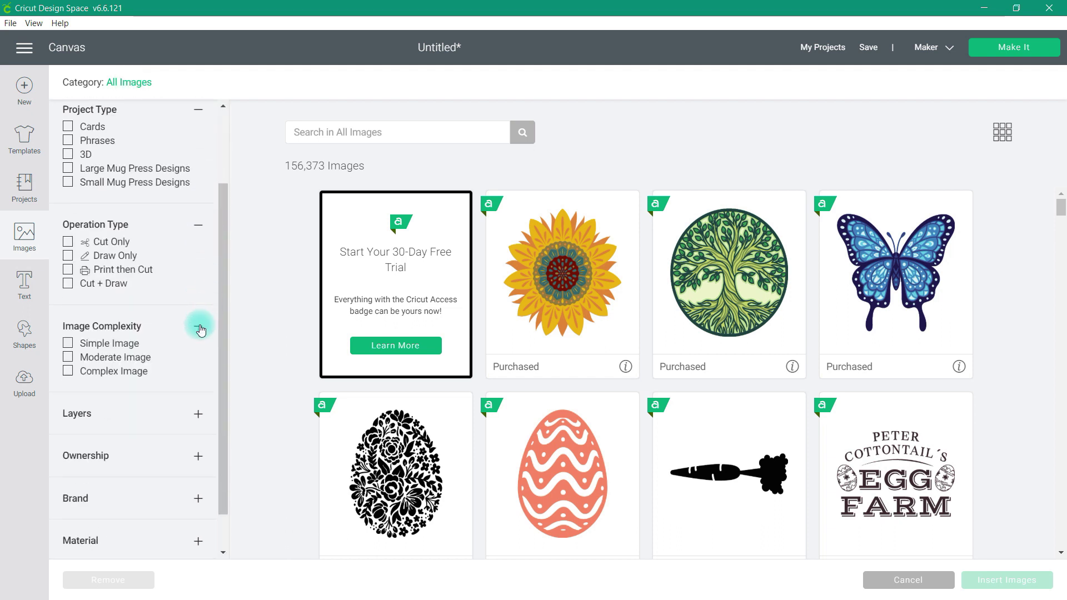
{"action": "scroll", "coordinate": [199, 342], "scroll_direction": "down", "scroll_amount": 1}
{"action": "left_click", "coordinate": [198, 368]}
{"action": "scroll", "coordinate": [198, 369], "scroll_direction": "down", "scroll_amount": 1}
{"action": "left_click", "coordinate": [199, 411]}
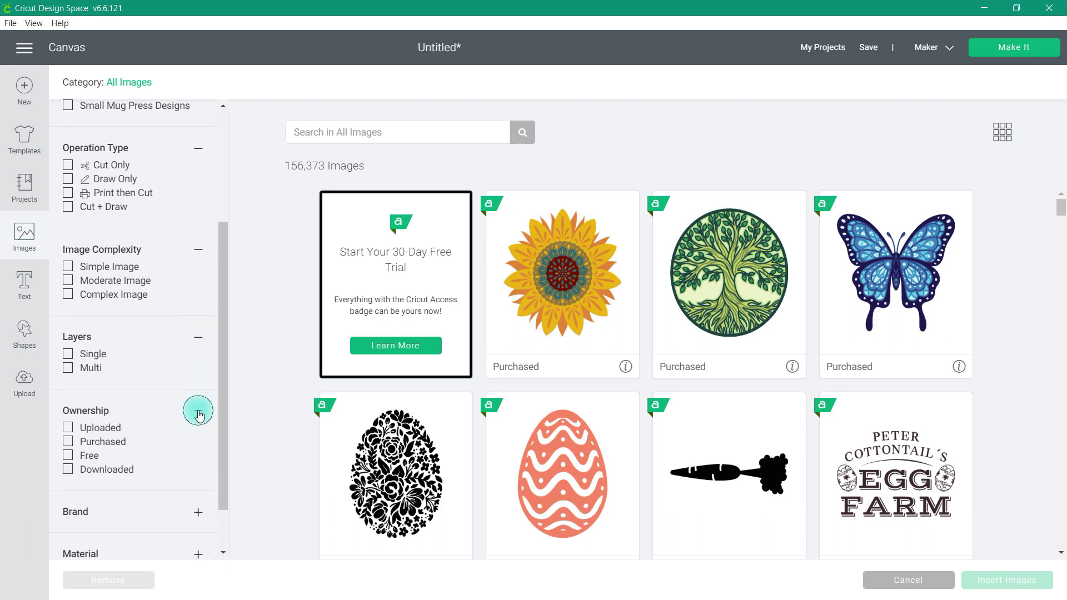
{"action": "scroll", "coordinate": [200, 412], "scroll_direction": "down", "scroll_amount": 2}
{"action": "left_click", "coordinate": [198, 453]}
{"action": "scroll", "coordinate": [200, 444], "scroll_direction": "down", "scroll_amount": 2}
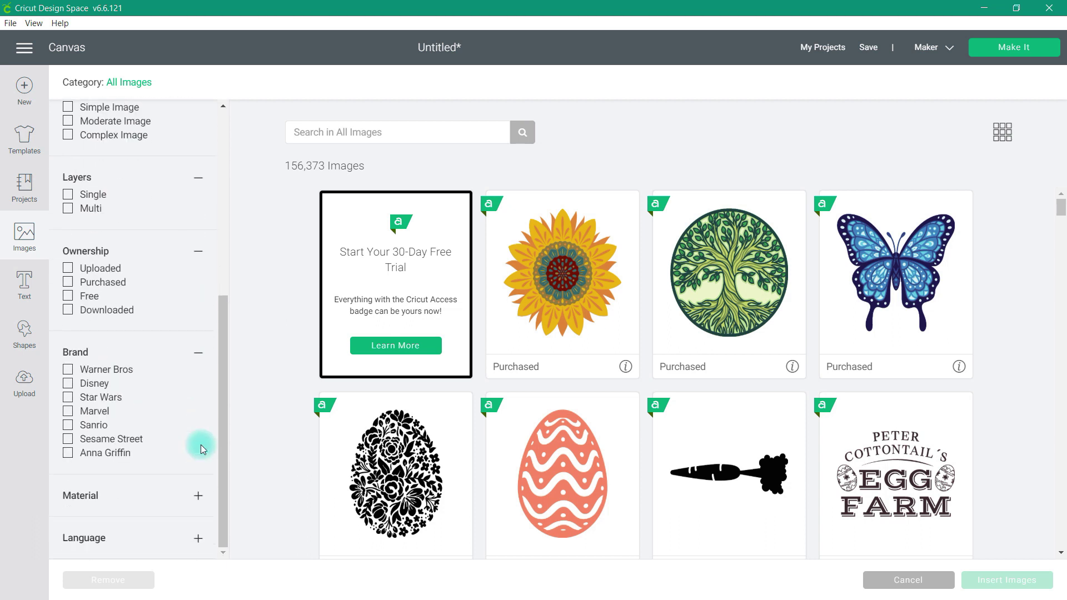
{"action": "left_click", "coordinate": [199, 495]}
{"action": "scroll", "coordinate": [201, 500], "scroll_direction": "down", "scroll_amount": 1}
{"action": "left_click", "coordinate": [198, 538]}
{"action": "scroll", "coordinate": [196, 431], "scroll_direction": "down", "scroll_amount": 3}
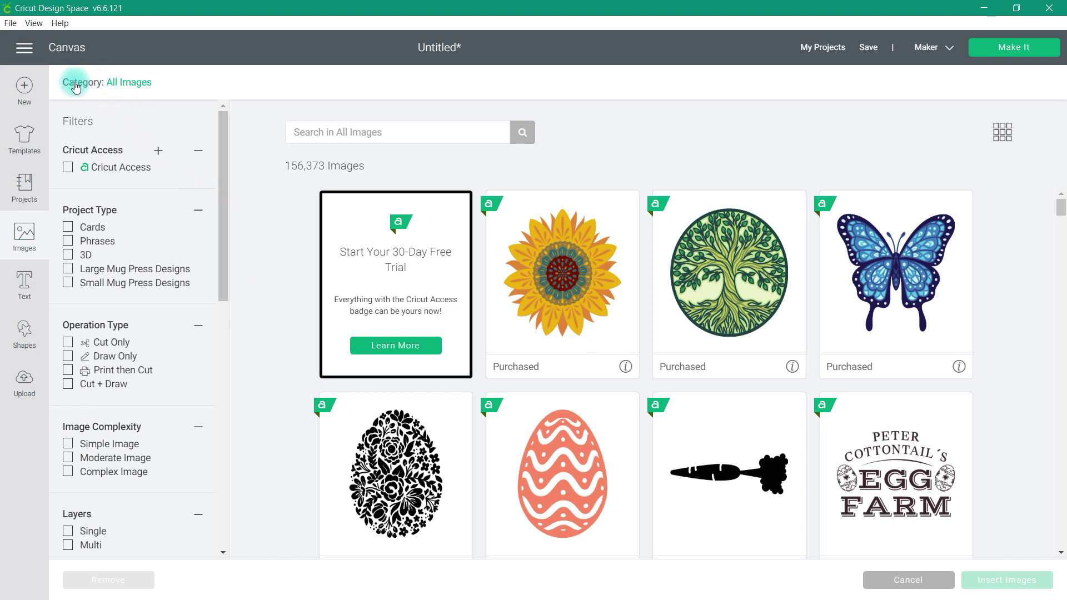
Browse the Image Sets category and try out its Purchased ownership filter.
{"action": "left_click", "coordinate": [129, 83]}
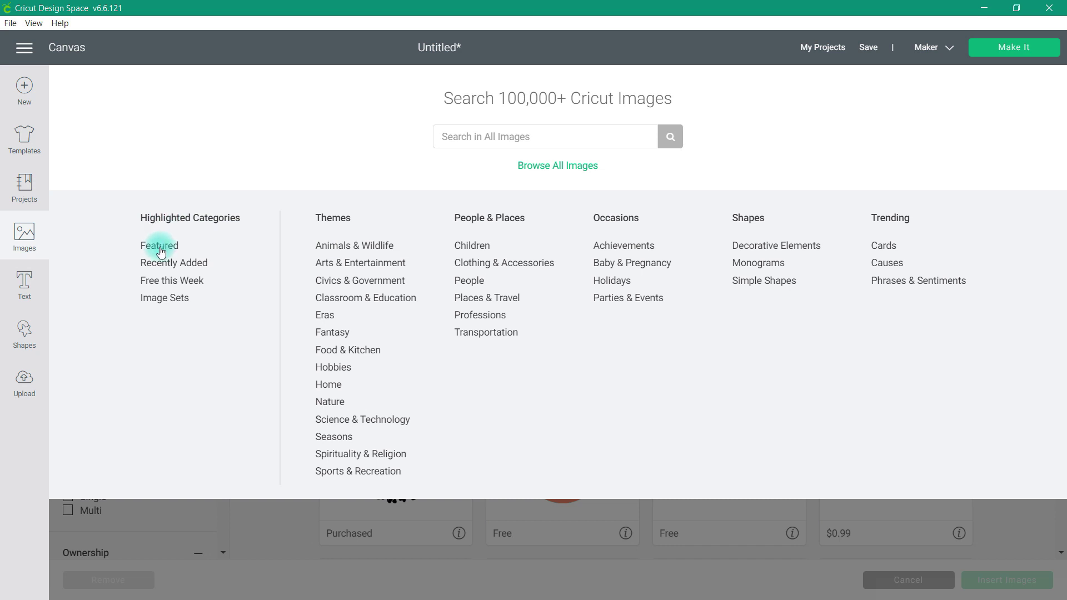
{"action": "left_click", "coordinate": [156, 300]}
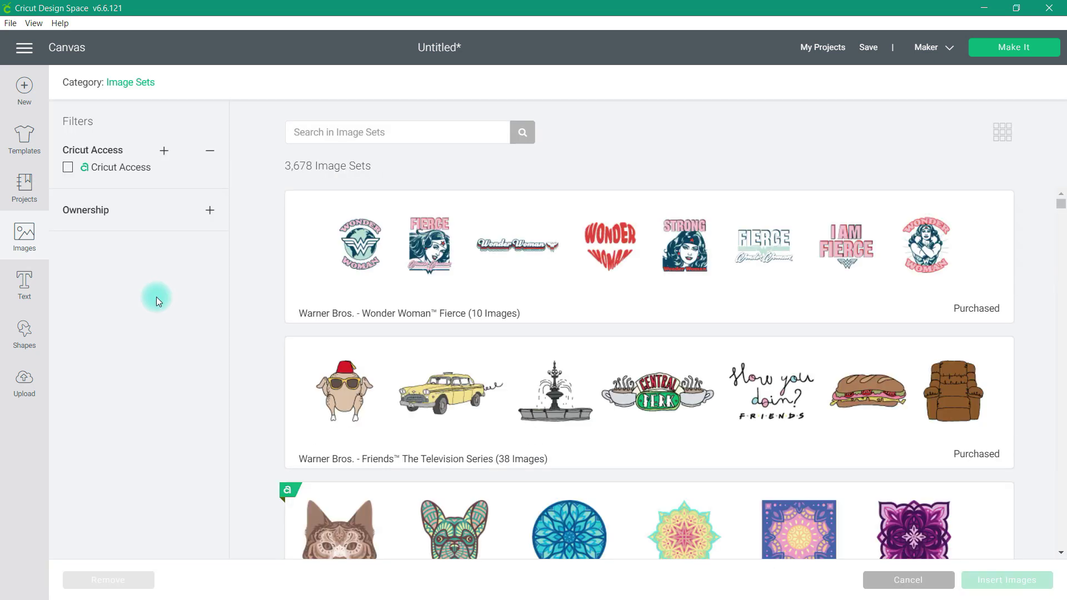
{"action": "left_click", "coordinate": [211, 213]}
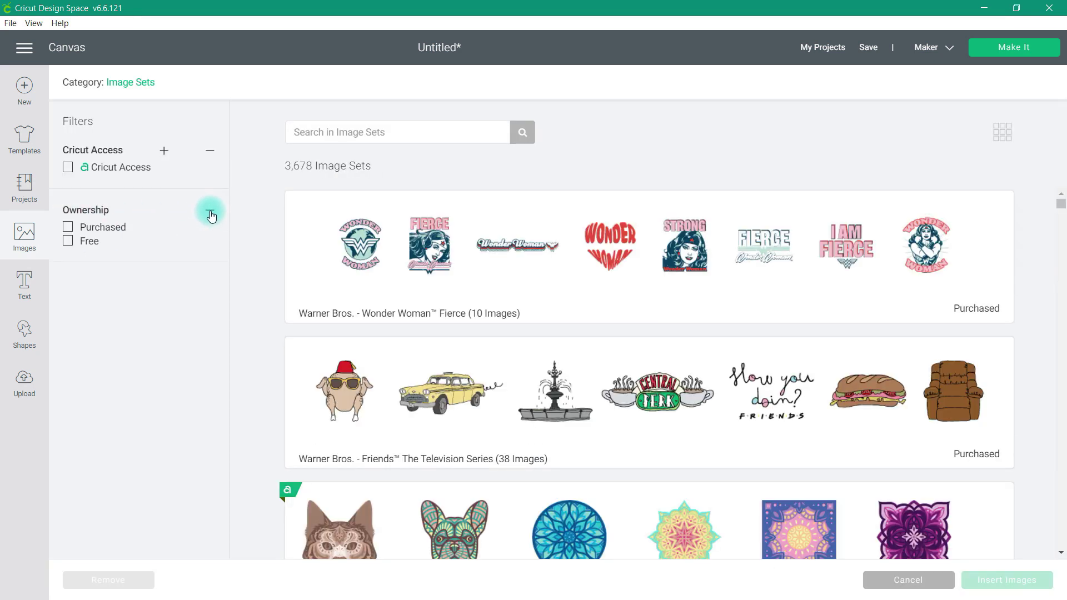
{"action": "left_click", "coordinate": [103, 227]}
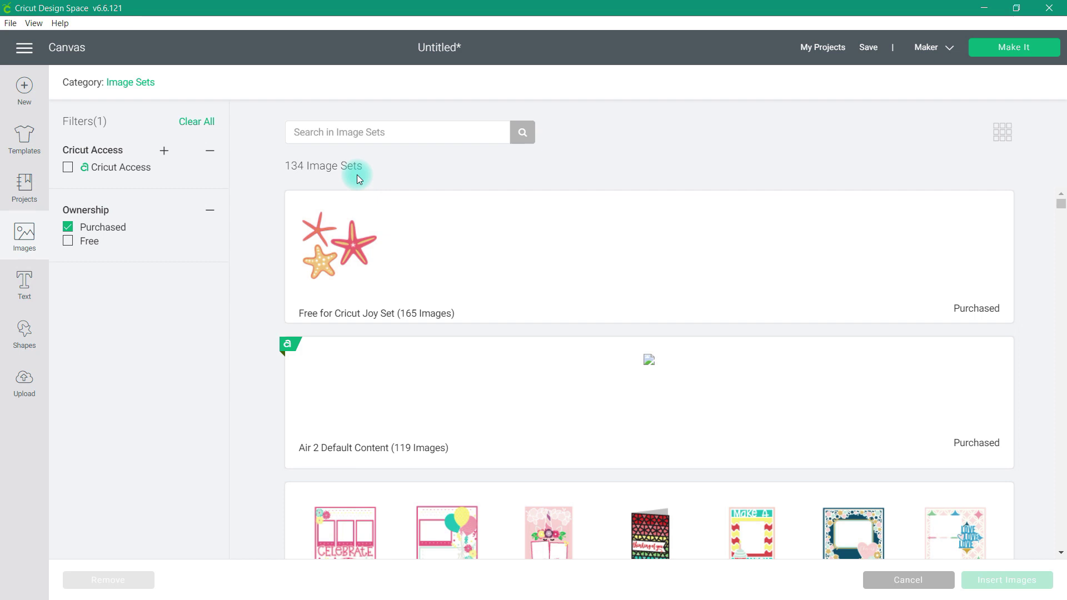
{"action": "left_click", "coordinate": [68, 226]}
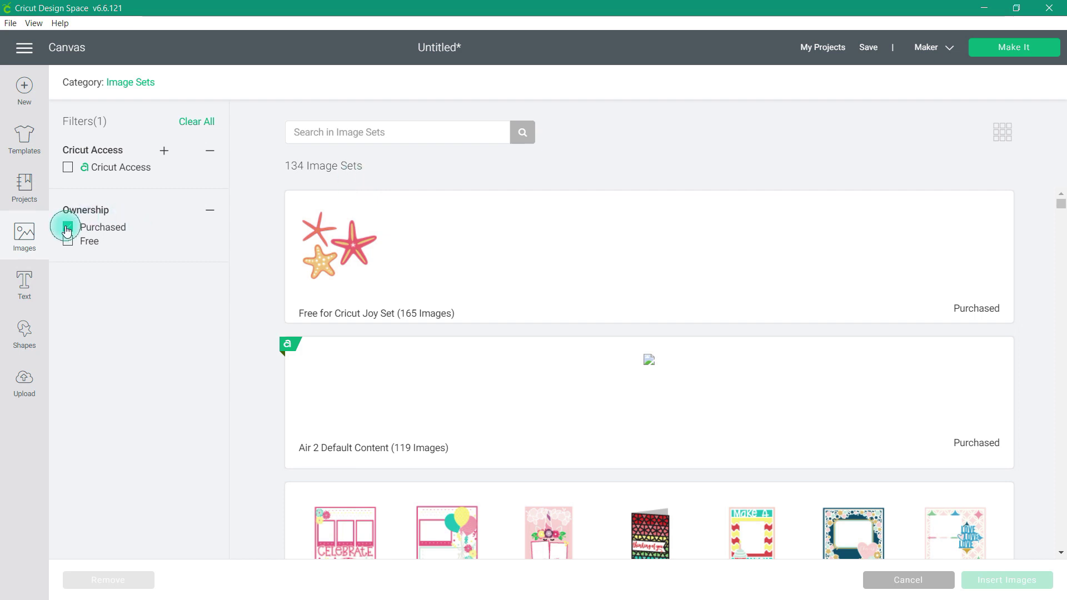
Search the image sets for "daisy meadows" and filter them by Purchased ownership.
{"action": "left_click", "coordinate": [355, 131]}
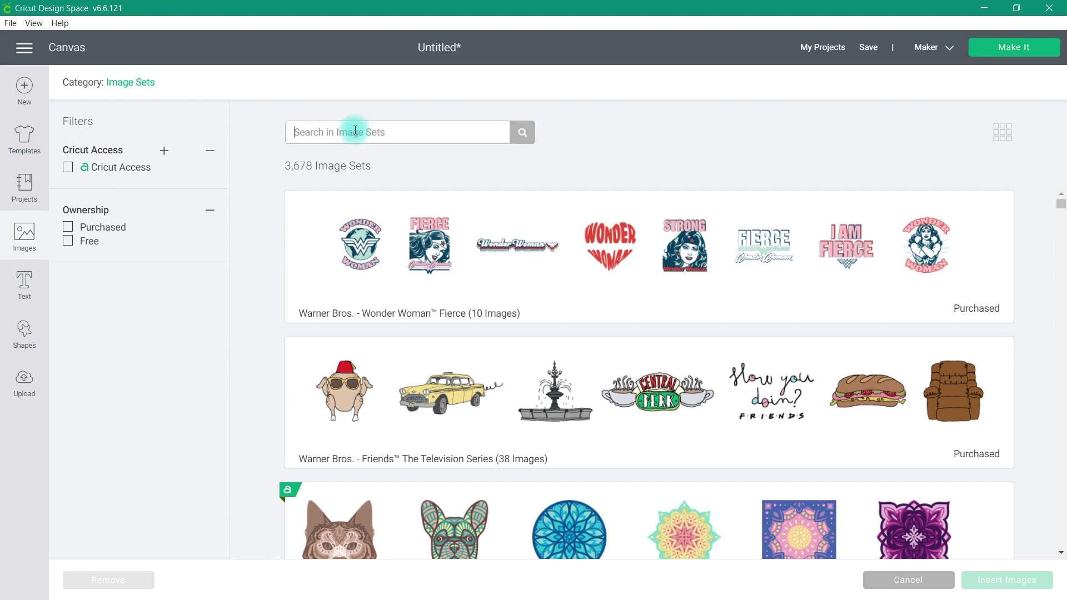
{"action": "type", "text": "daisy meadows"}
{"action": "key", "text": "Return"}
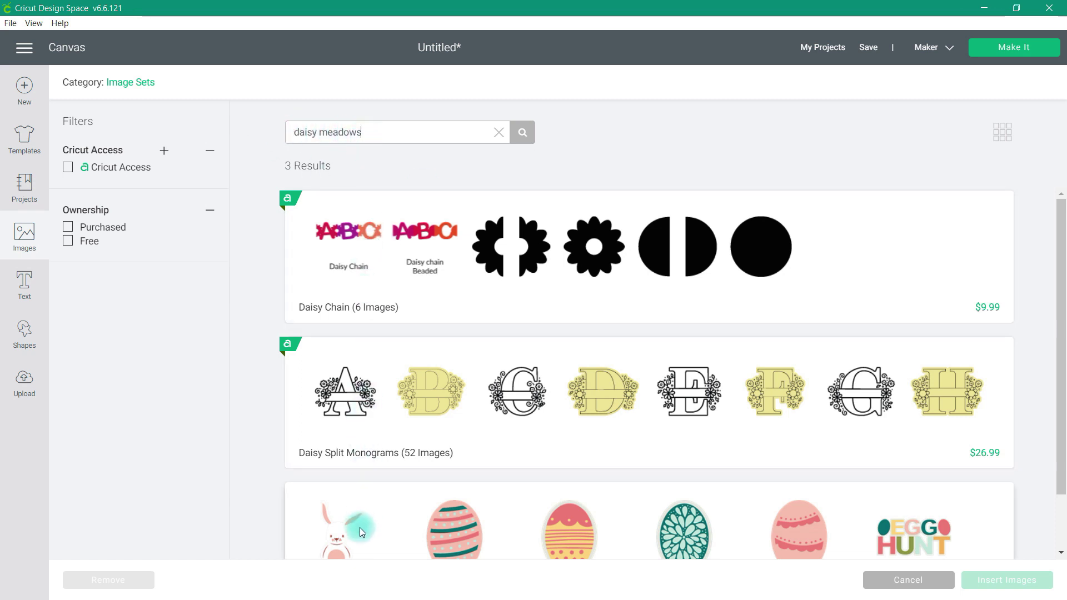
{"action": "left_click", "coordinate": [68, 228]}
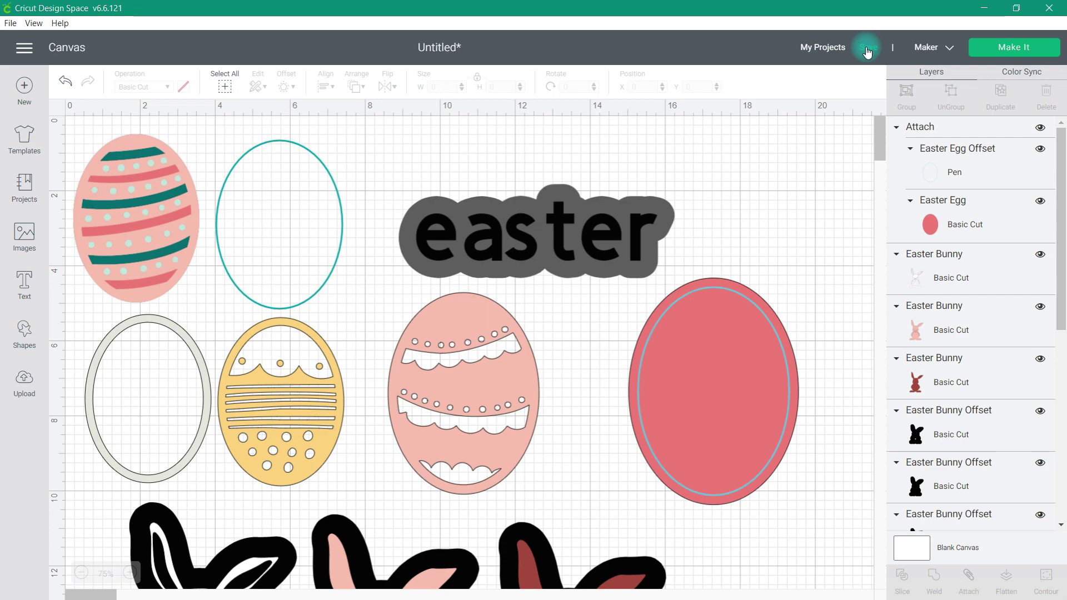
Save the project as "Test Easter" in a new collection named "Test Projects".
{"action": "left_click", "coordinate": [868, 49]}
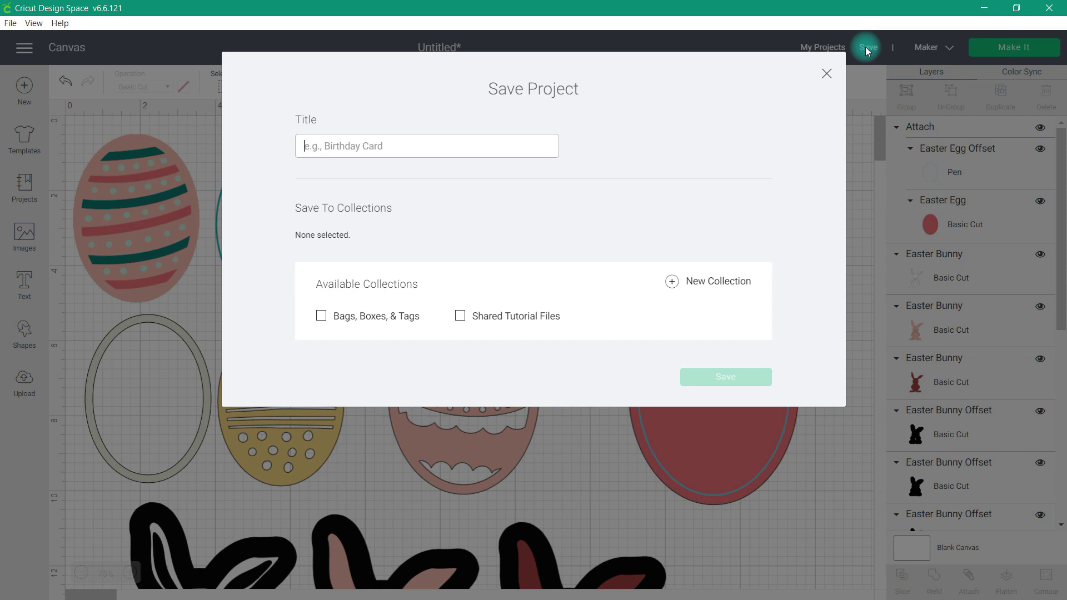
{"action": "left_click", "coordinate": [337, 149]}
{"action": "type", "text": "Test Easter"}
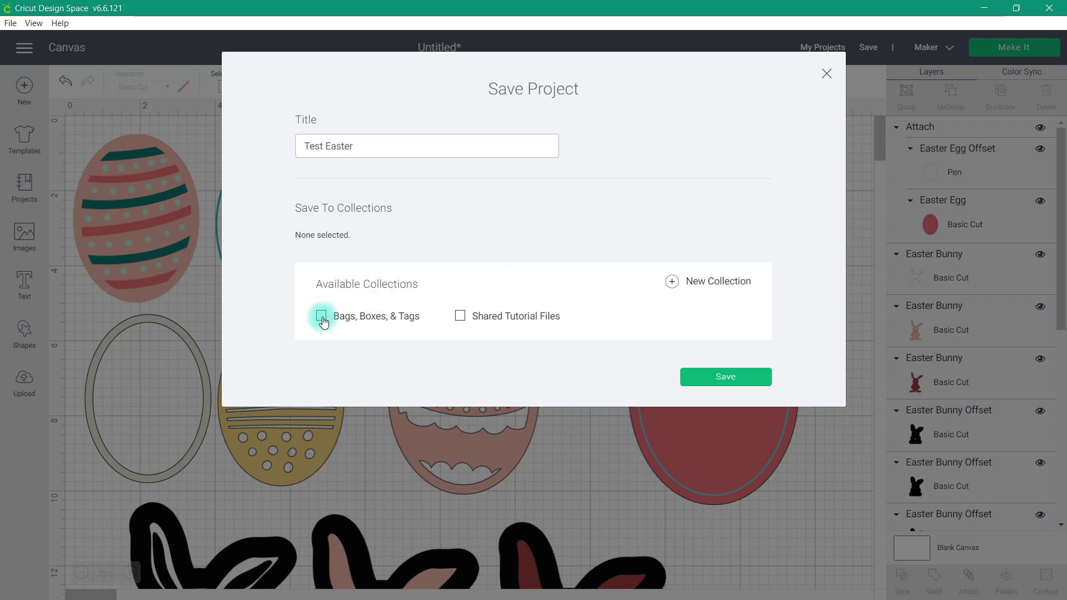
{"action": "left_click", "coordinate": [692, 282]}
{"action": "type", "text": "Test Projects"}
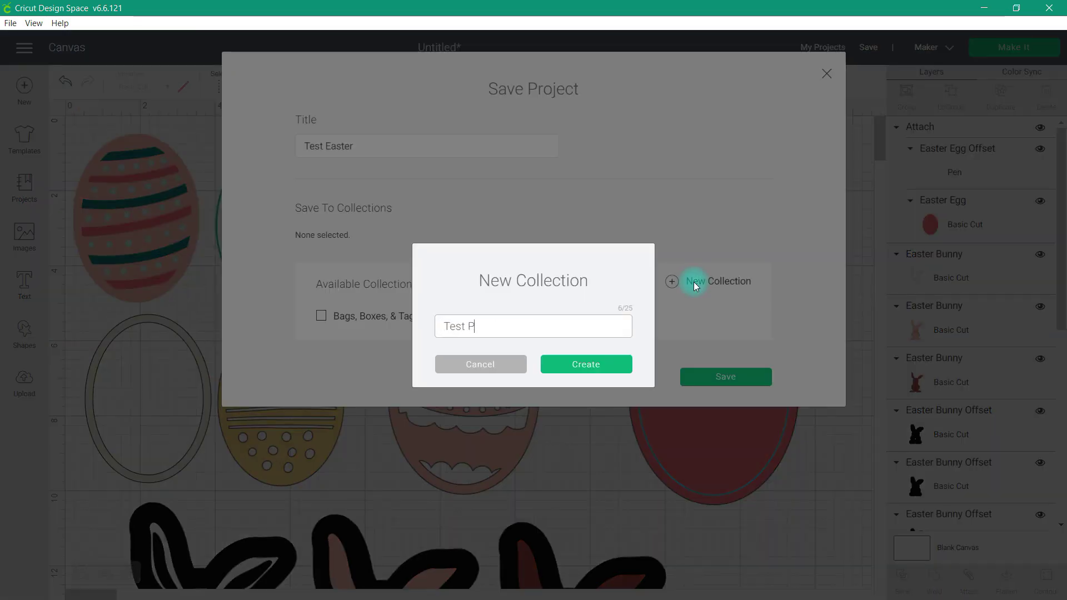
{"action": "left_click", "coordinate": [580, 364]}
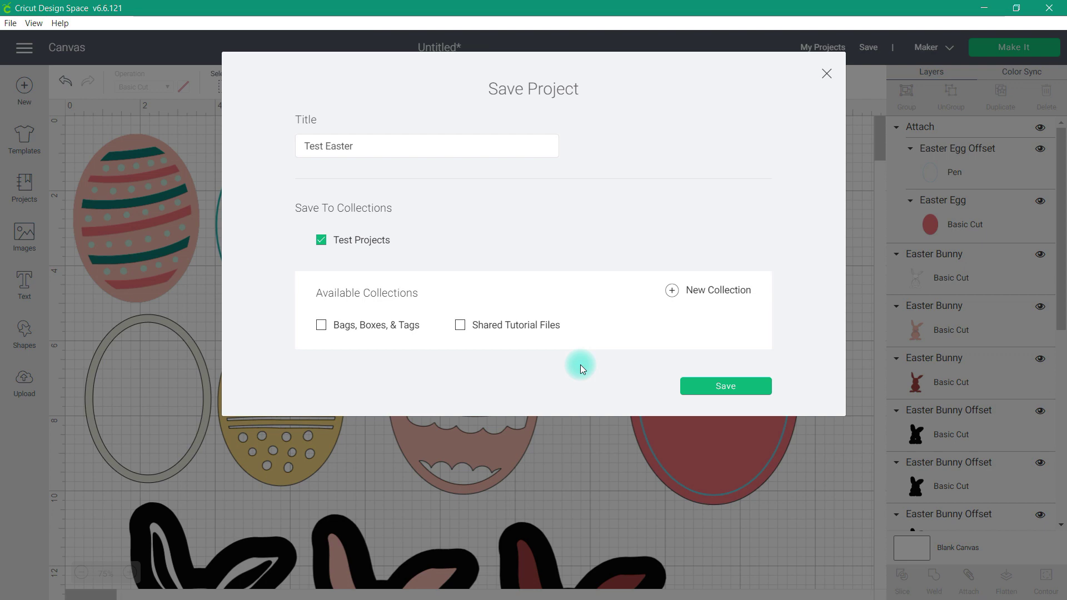
{"action": "key", "text": "Return"}
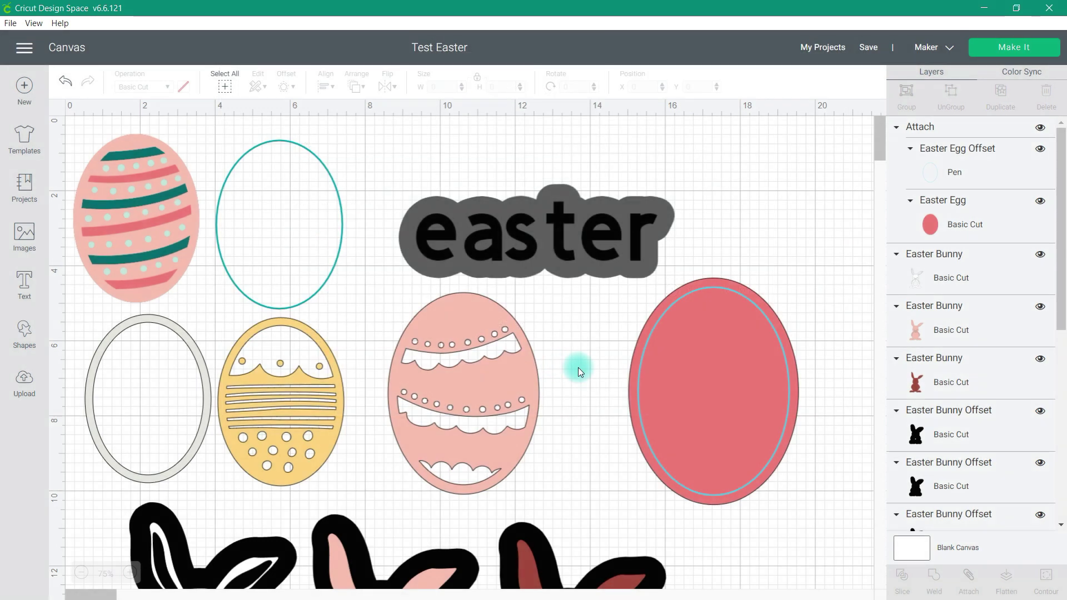
Remove the "Test Projects" collection from the saved projects.
{"action": "left_click", "coordinate": [836, 49]}
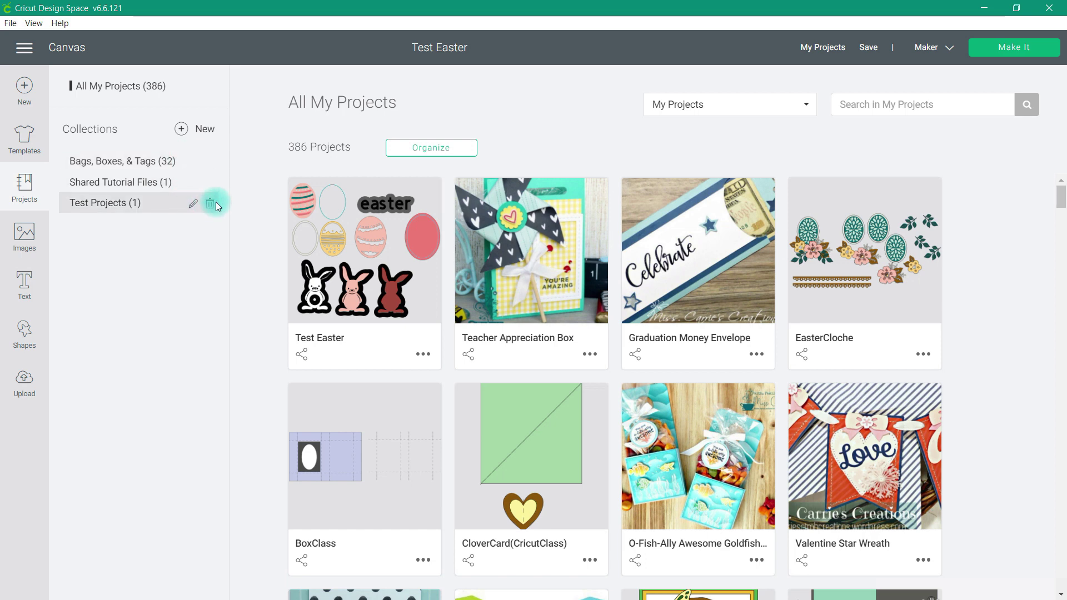
{"action": "left_click", "coordinate": [210, 207]}
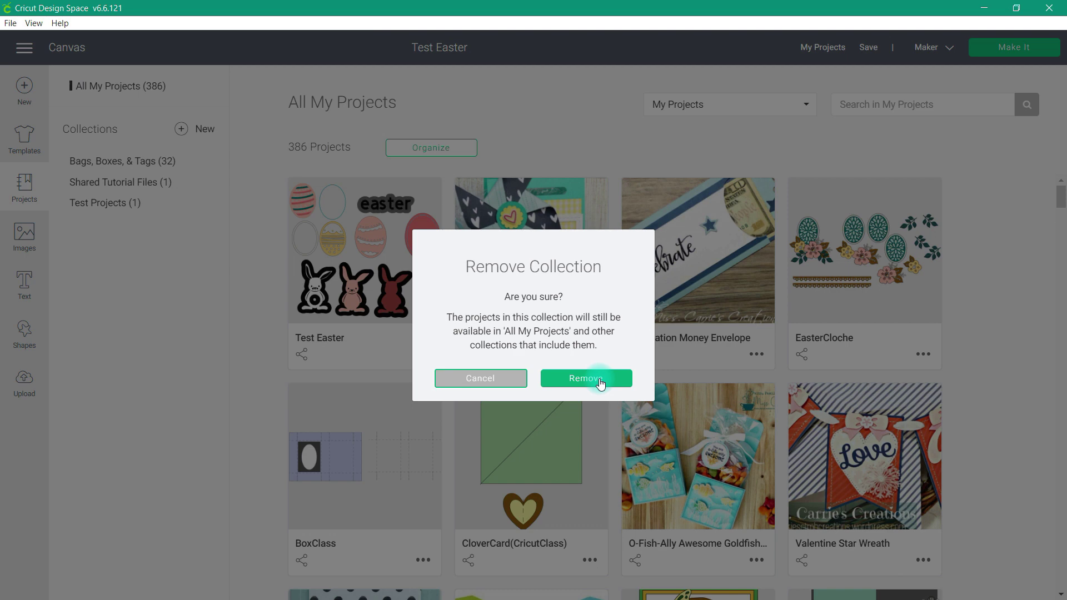
{"action": "left_click", "coordinate": [600, 384]}
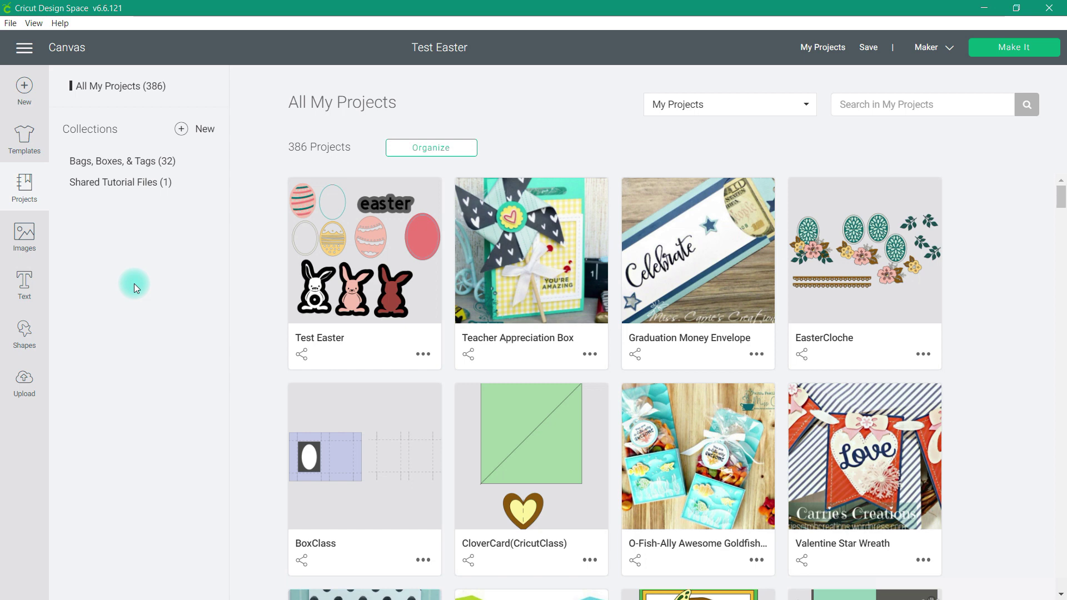
View the "Bags, Boxes, & Tags" collection, then search all saved projects for "valentine" and clear the search.
{"action": "left_click", "coordinate": [123, 161]}
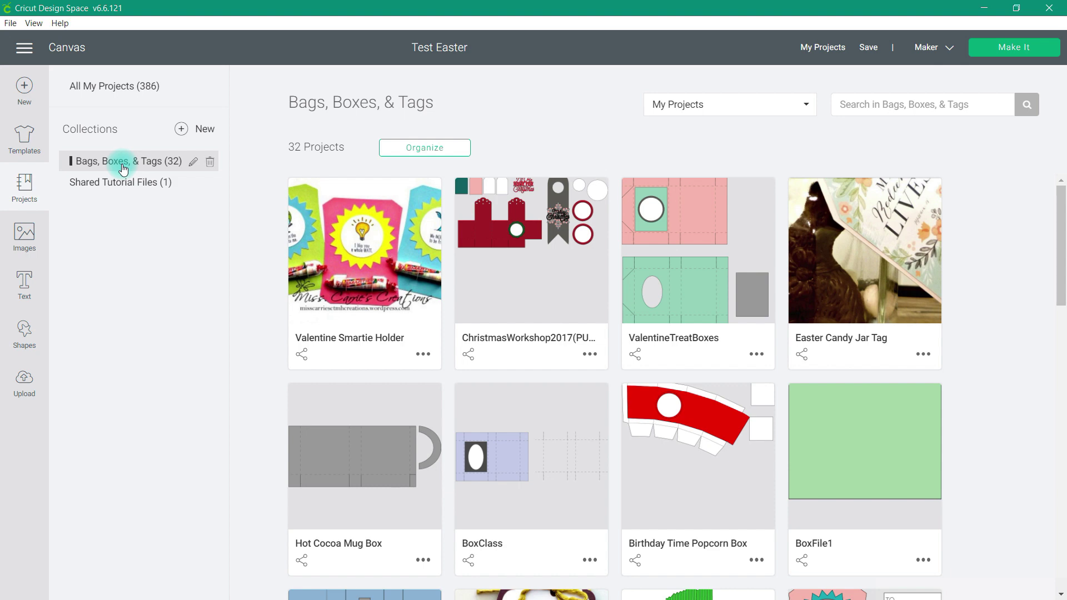
{"action": "left_click", "coordinate": [111, 87]}
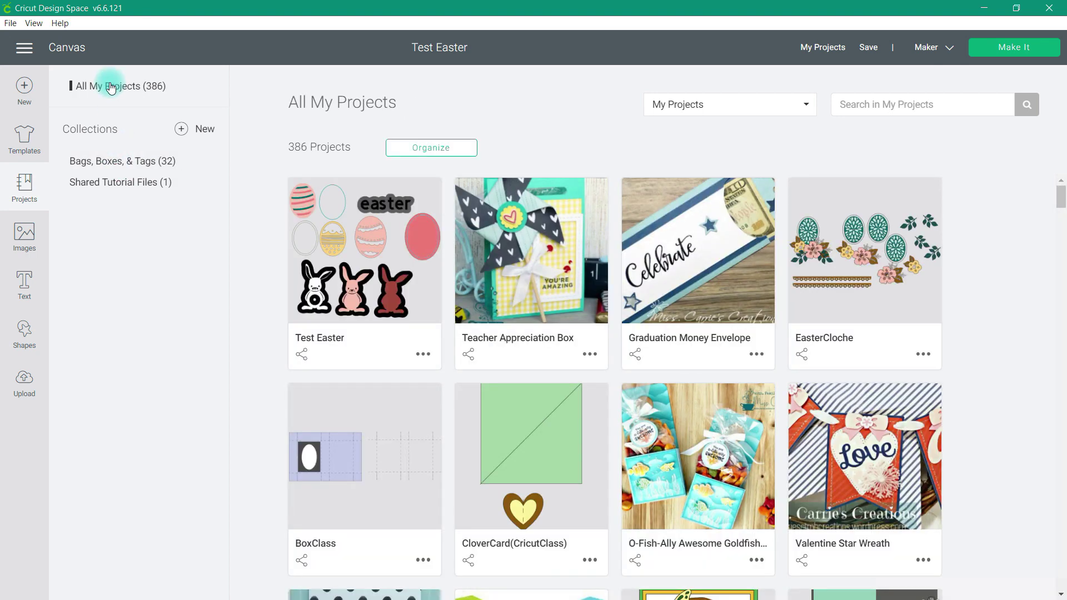
{"action": "left_click", "coordinate": [914, 104]}
{"action": "type", "text": "v"}
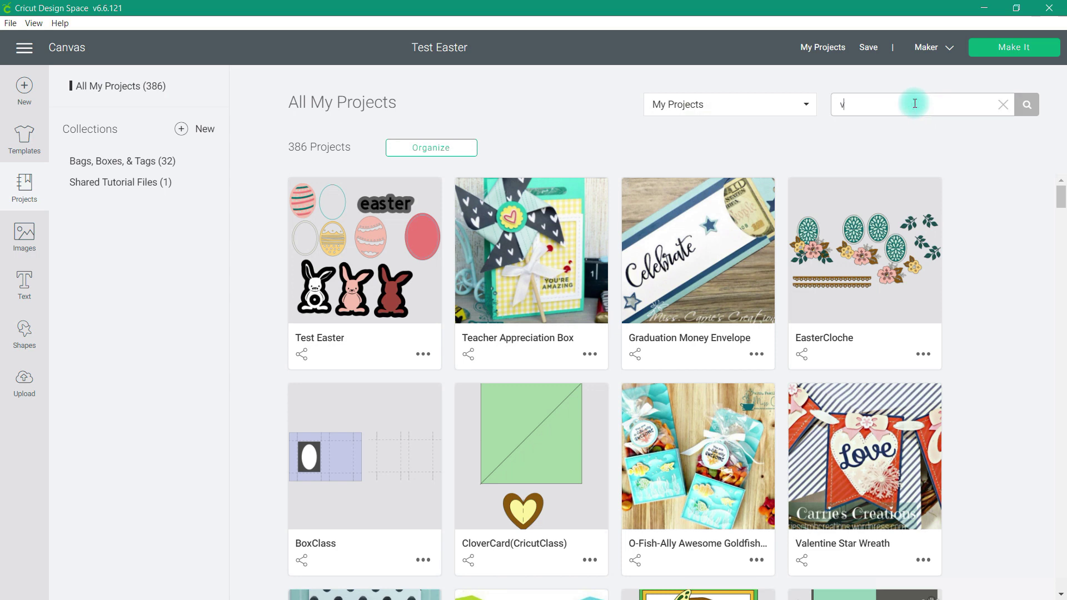
{"action": "type", "text": "alentine"}
{"action": "left_click", "coordinate": [1026, 111]}
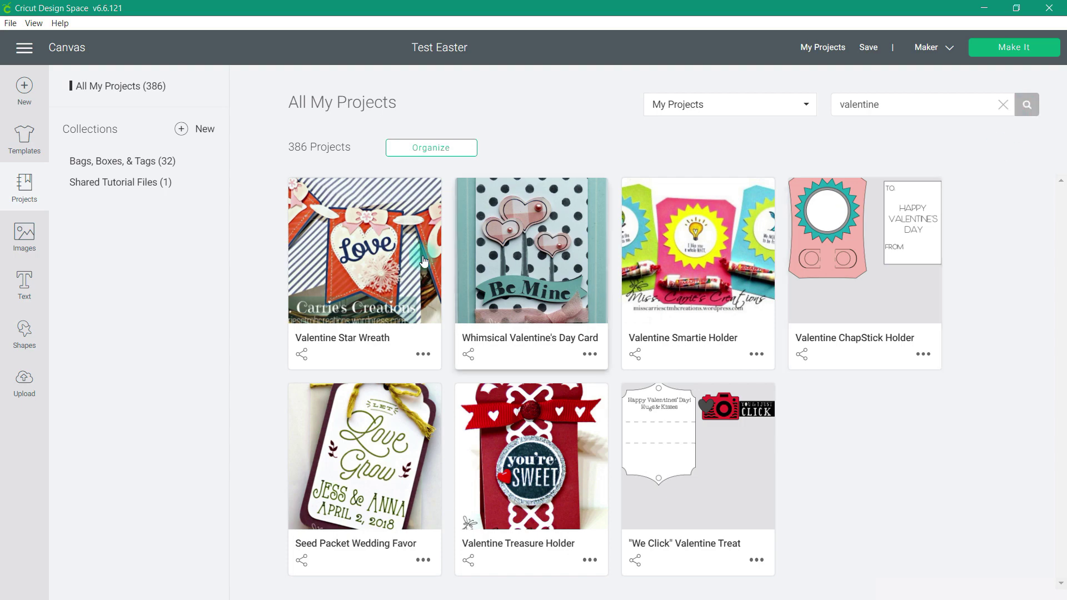
{"action": "left_click", "coordinate": [806, 126]}
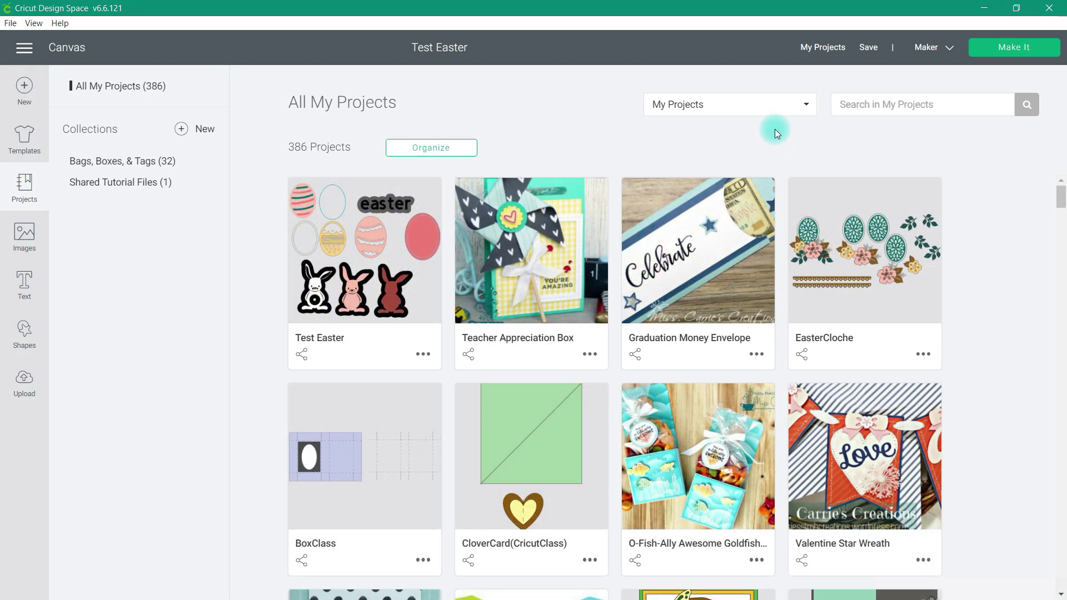
Organize the Valentine Star Wreath and Grateful Wreath Deer projects into a new collection named "Home Decor".
{"action": "left_click", "coordinate": [419, 146]}
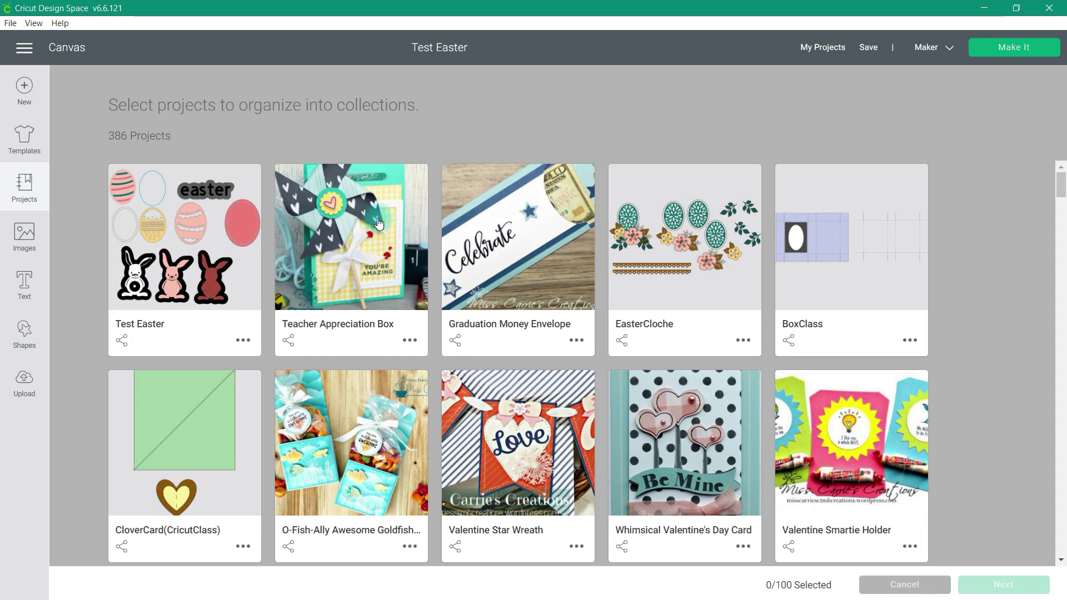
{"action": "scroll", "coordinate": [496, 320], "scroll_direction": "down", "scroll_amount": 3}
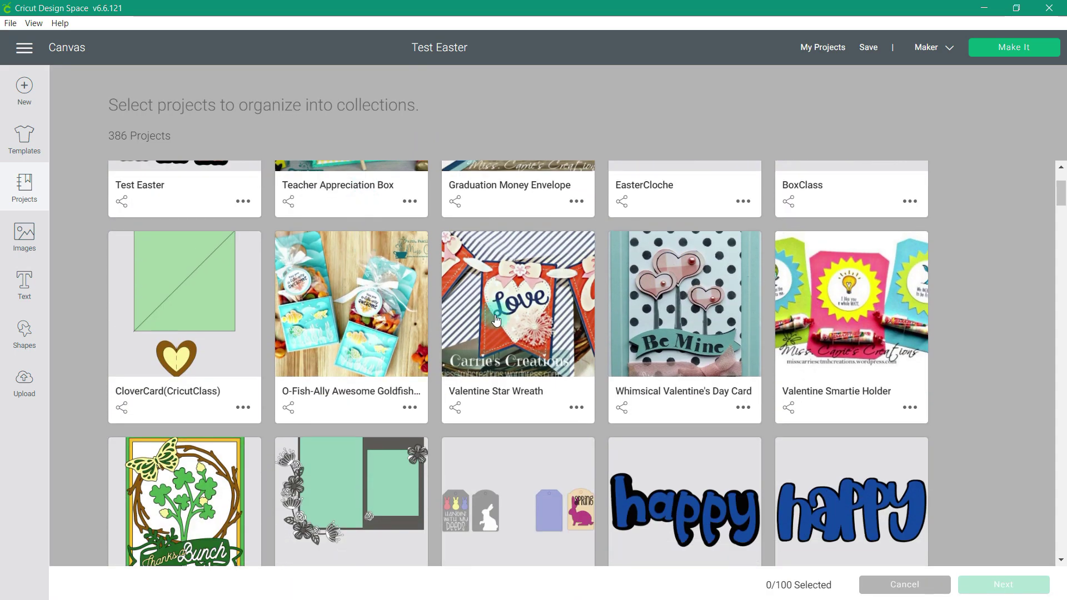
{"action": "left_click", "coordinate": [496, 319]}
{"action": "scroll", "coordinate": [501, 317], "scroll_direction": "down", "scroll_amount": 6}
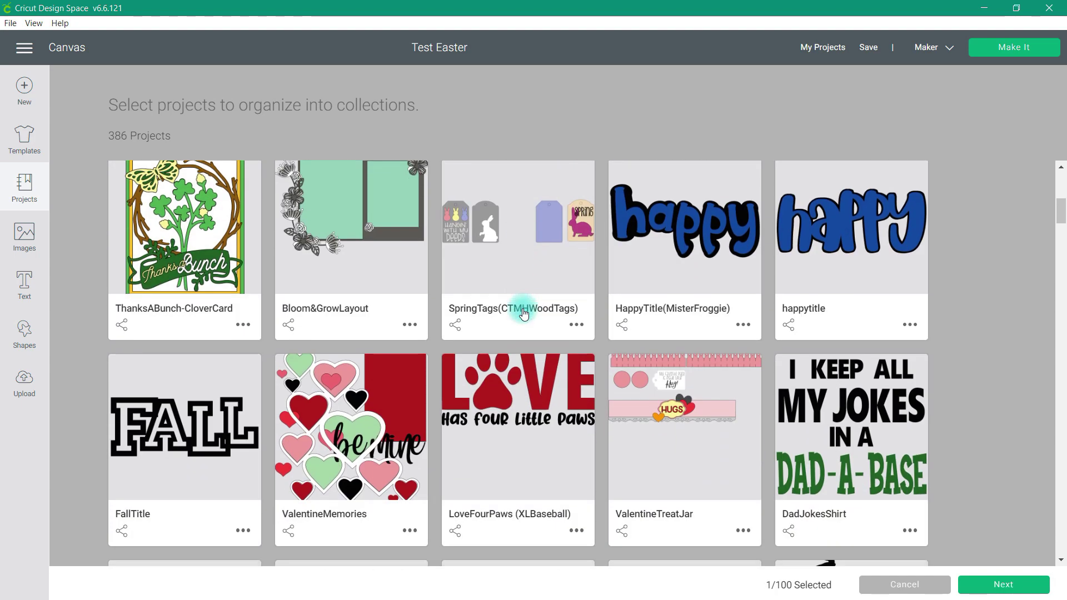
{"action": "scroll", "coordinate": [524, 314], "scroll_direction": "down", "scroll_amount": 7}
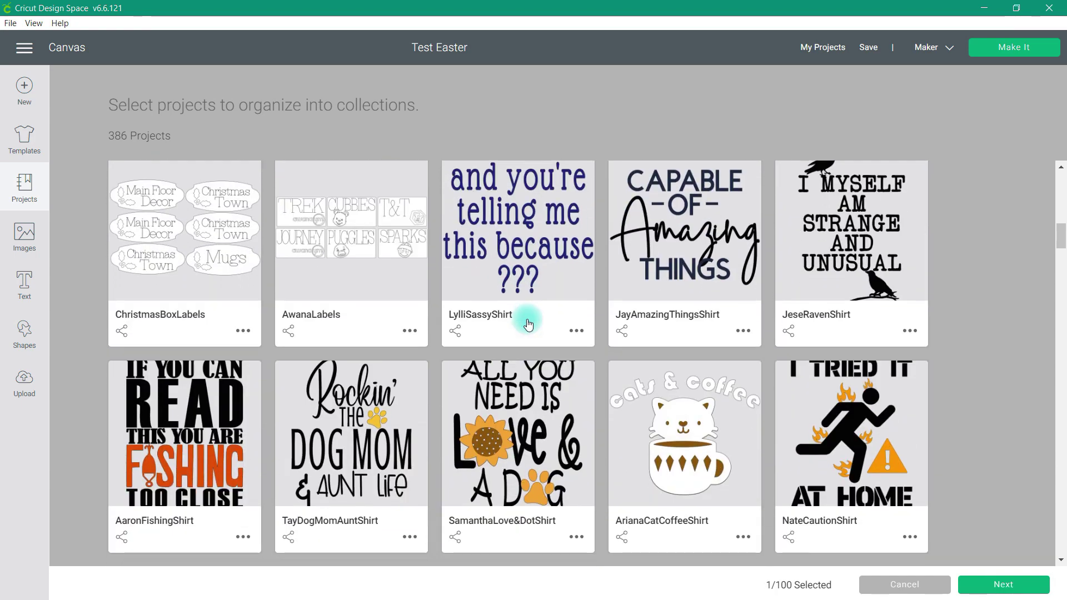
{"action": "scroll", "coordinate": [527, 324], "scroll_direction": "down", "scroll_amount": 9}
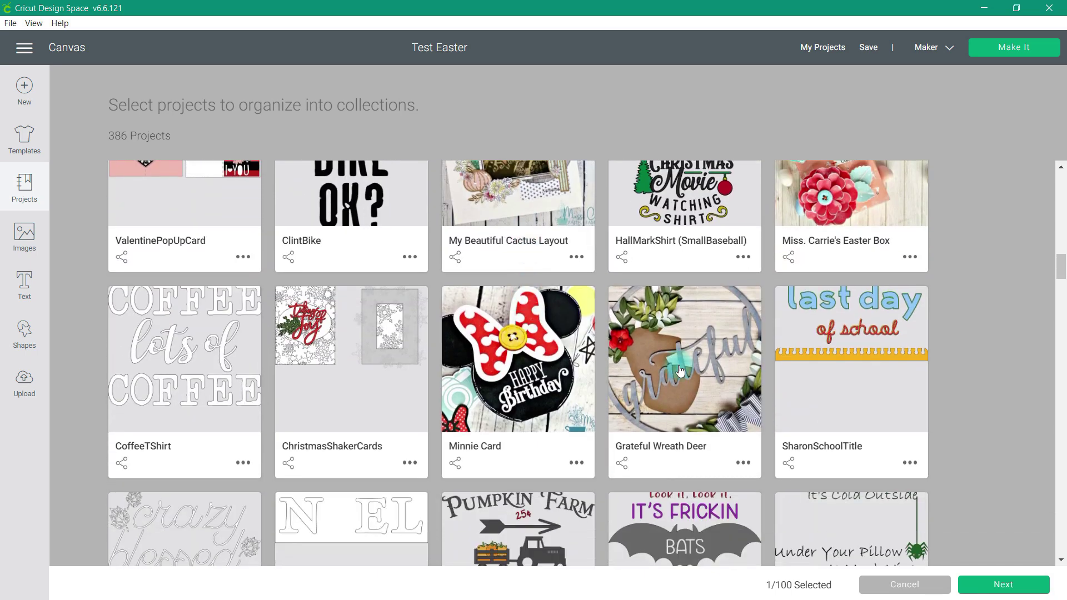
{"action": "left_click", "coordinate": [689, 370]}
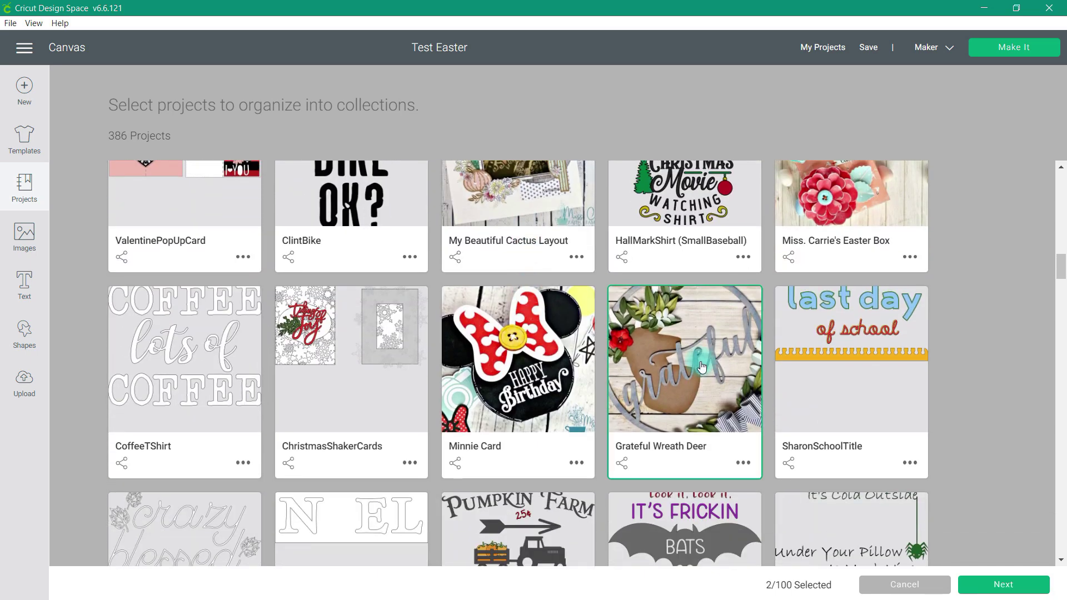
{"action": "left_click", "coordinate": [980, 582]}
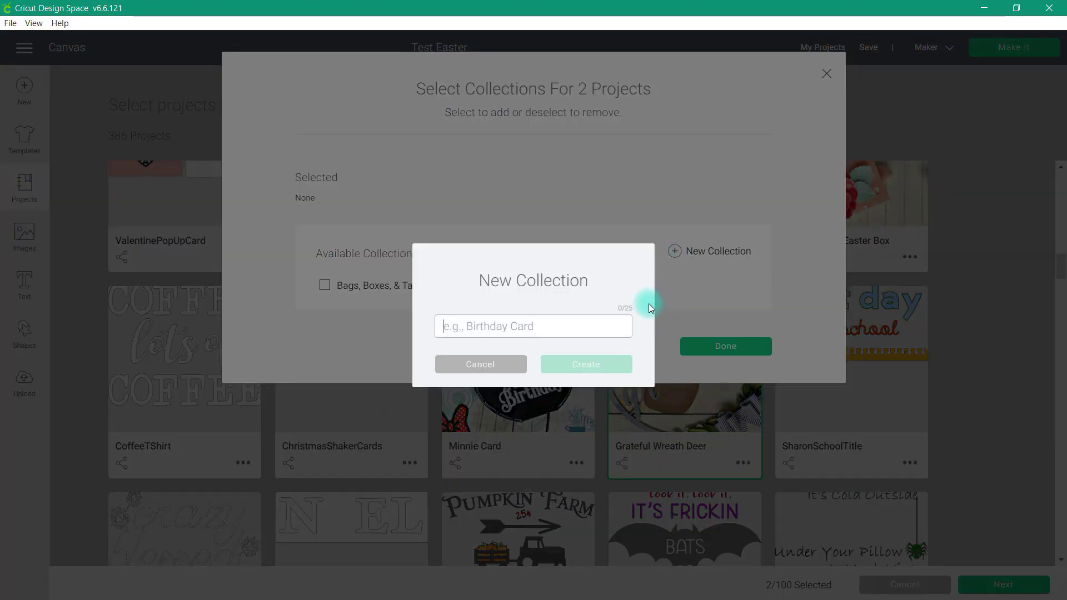
{"action": "type", "text": "Home Decor"}
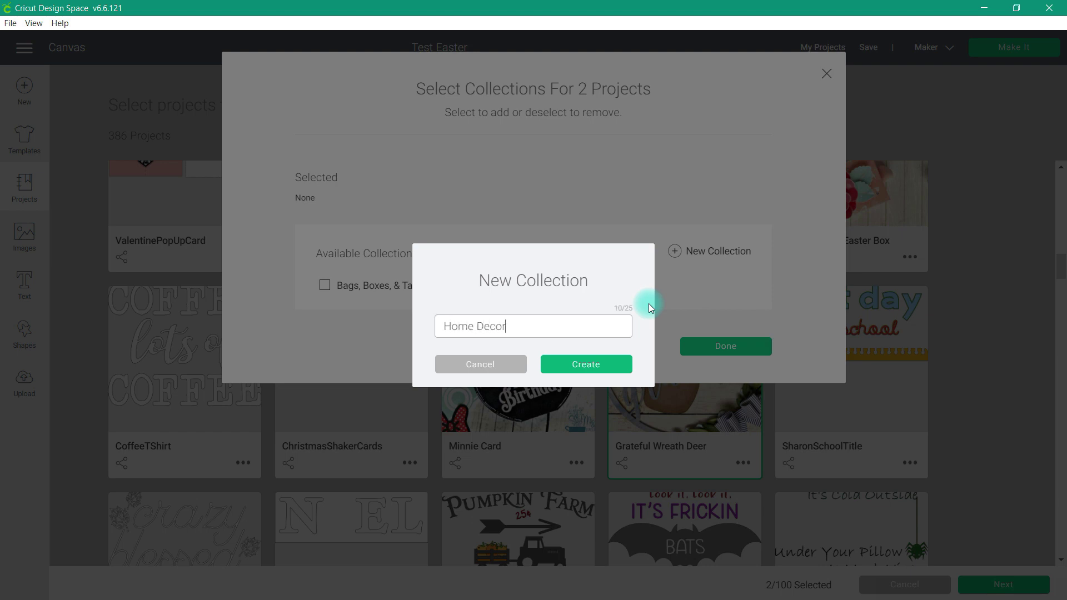
{"action": "left_click", "coordinate": [598, 363]}
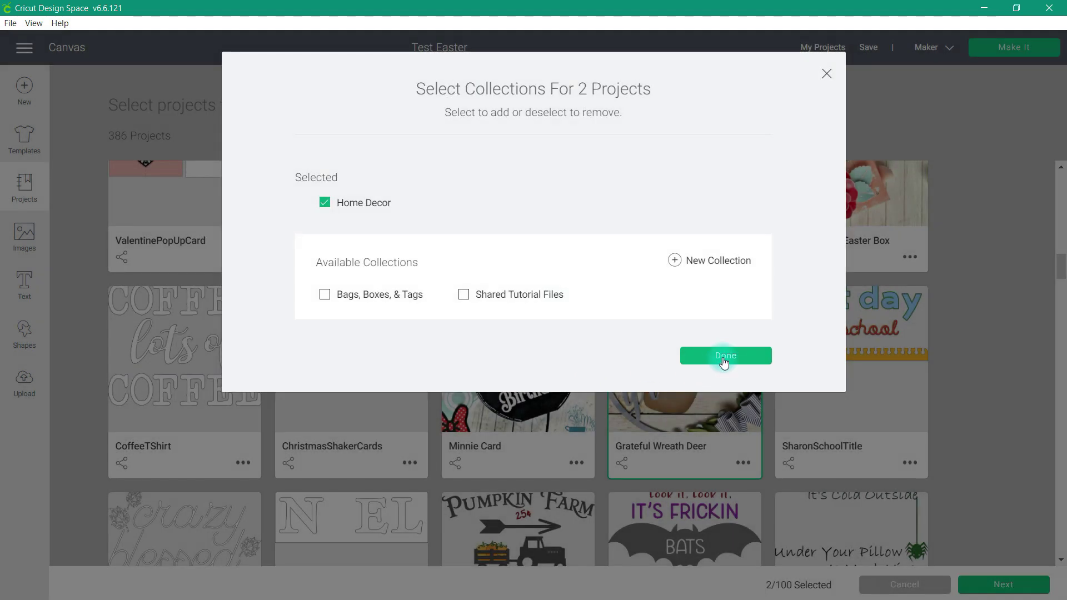
{"action": "left_click", "coordinate": [724, 358]}
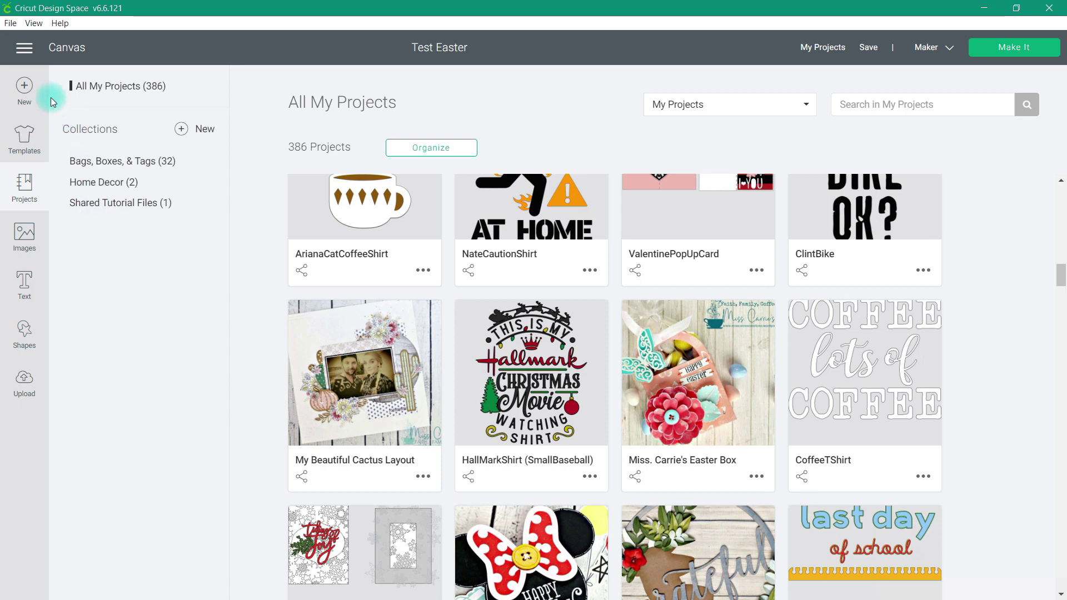
Go to the home page and view all community projects under Offset Inspiration.
{"action": "left_click", "coordinate": [25, 50]}
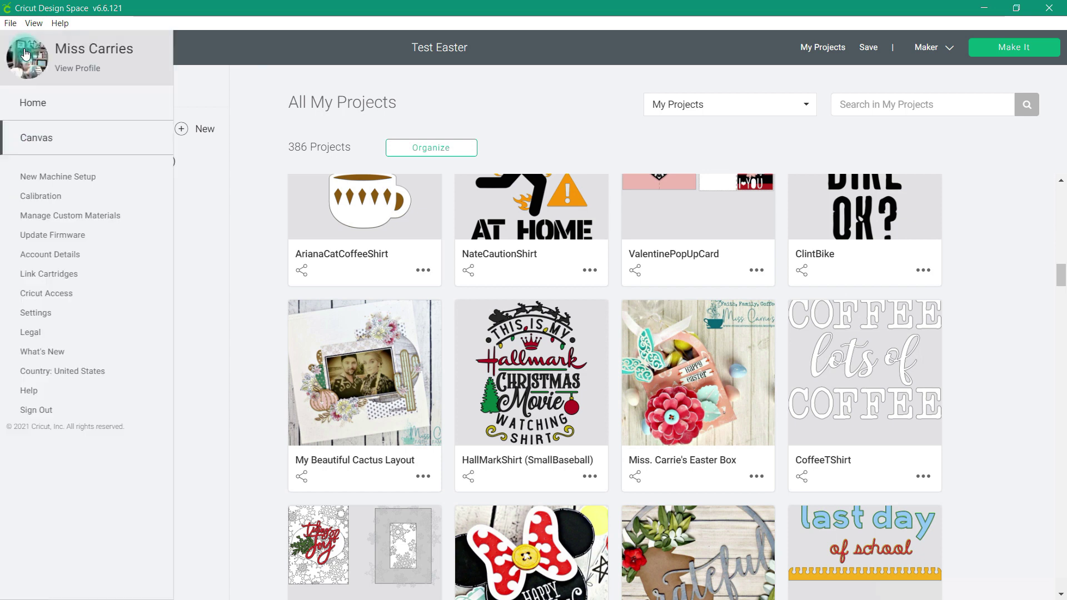
{"action": "left_click", "coordinate": [32, 106]}
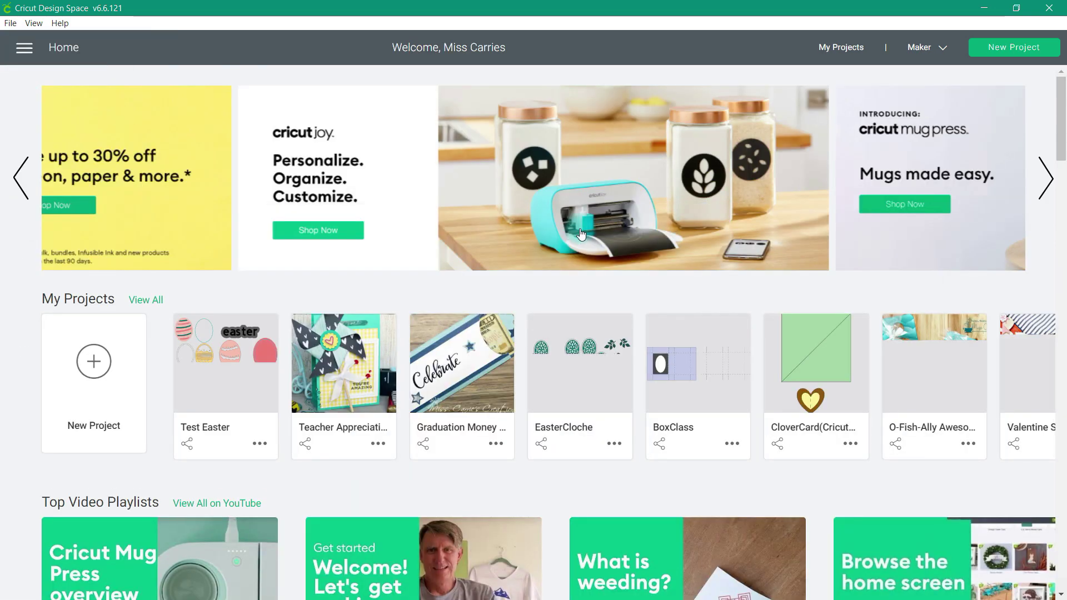
{"action": "scroll", "coordinate": [581, 234], "scroll_direction": "down", "scroll_amount": 9}
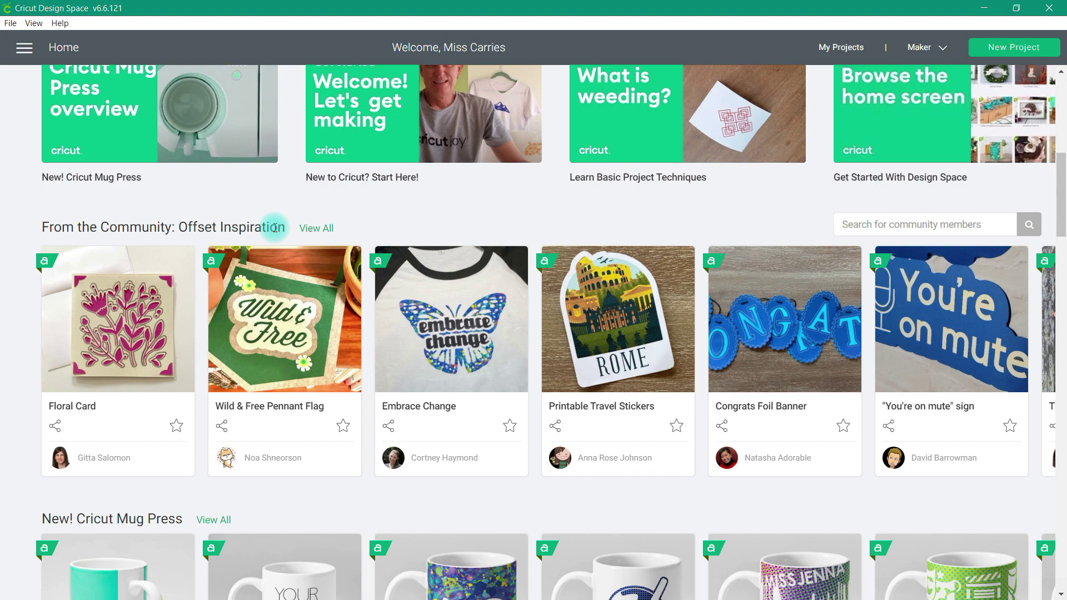
{"action": "left_click", "coordinate": [311, 229]}
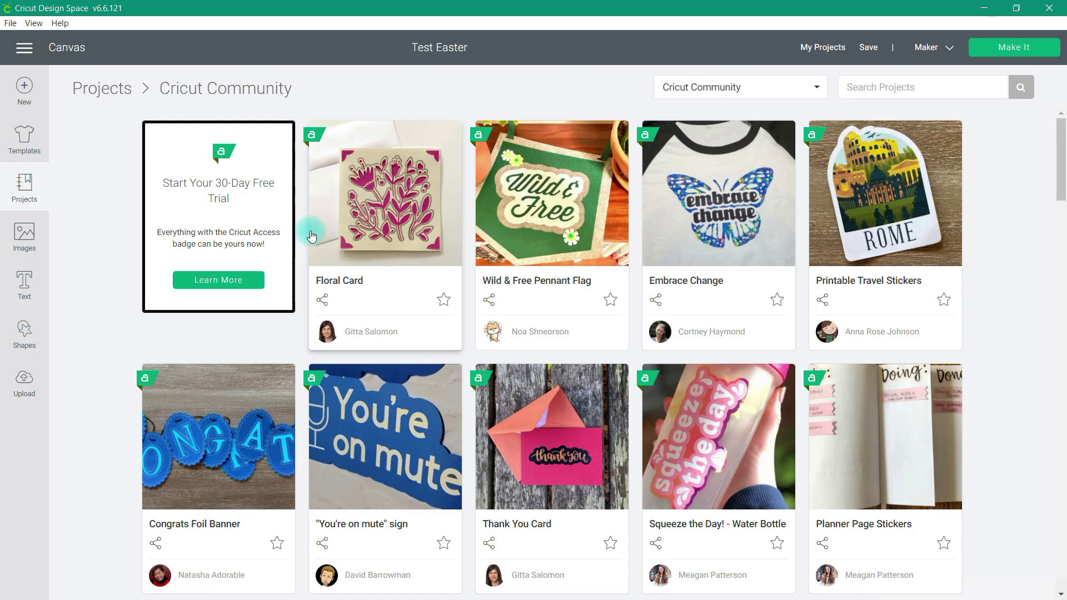
Search the Cricut Community projects for "easter".
{"action": "left_click", "coordinate": [866, 89]}
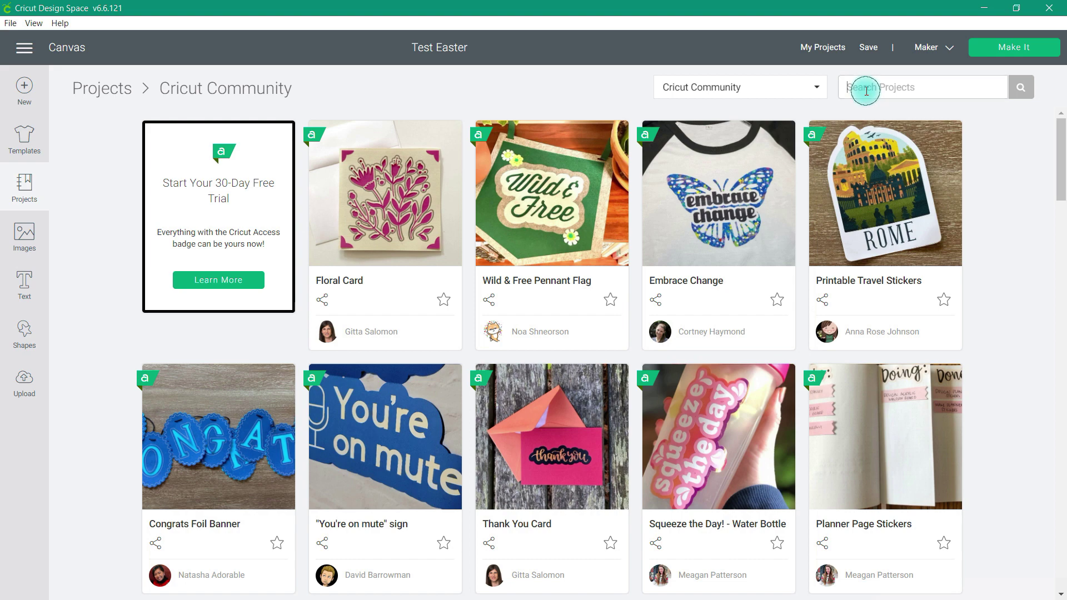
{"action": "type", "text": "easter"}
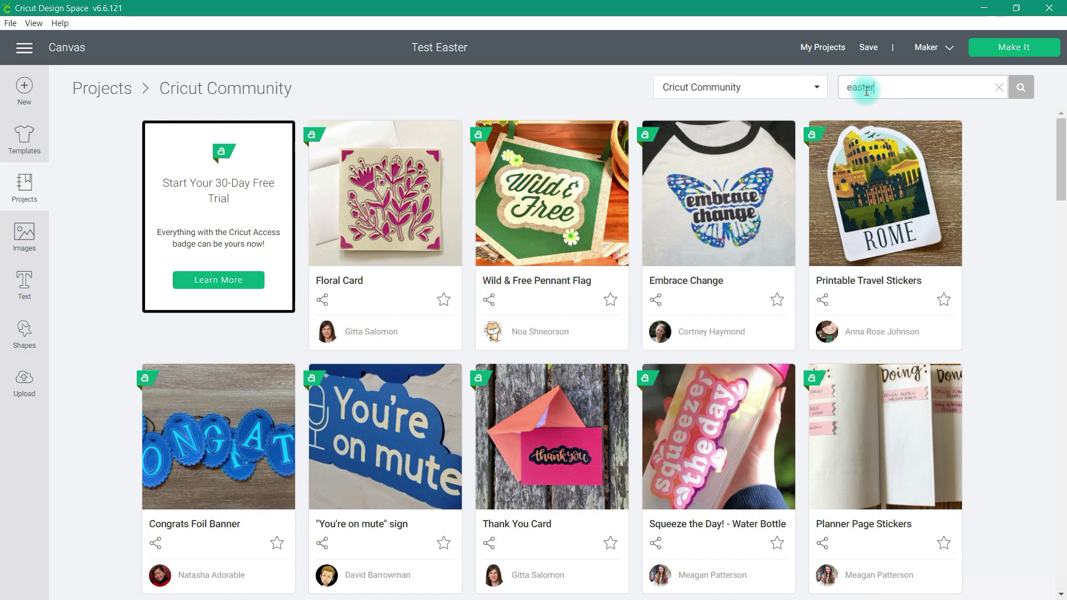
{"action": "key", "text": "Return"}
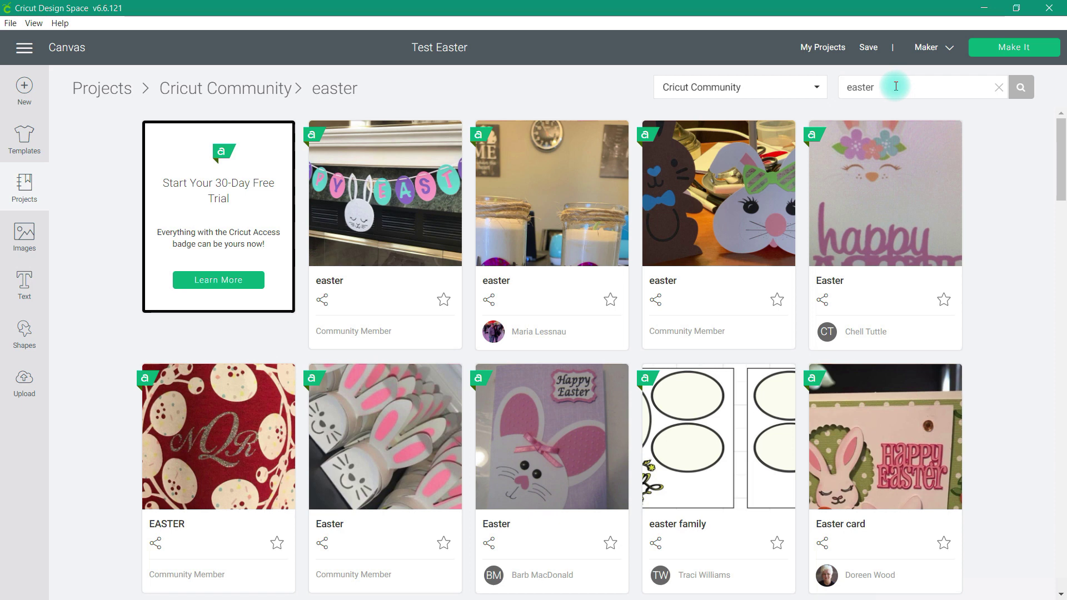
Return to the home page and enter a member's name in the community member search.
{"action": "left_click", "coordinate": [24, 47]}
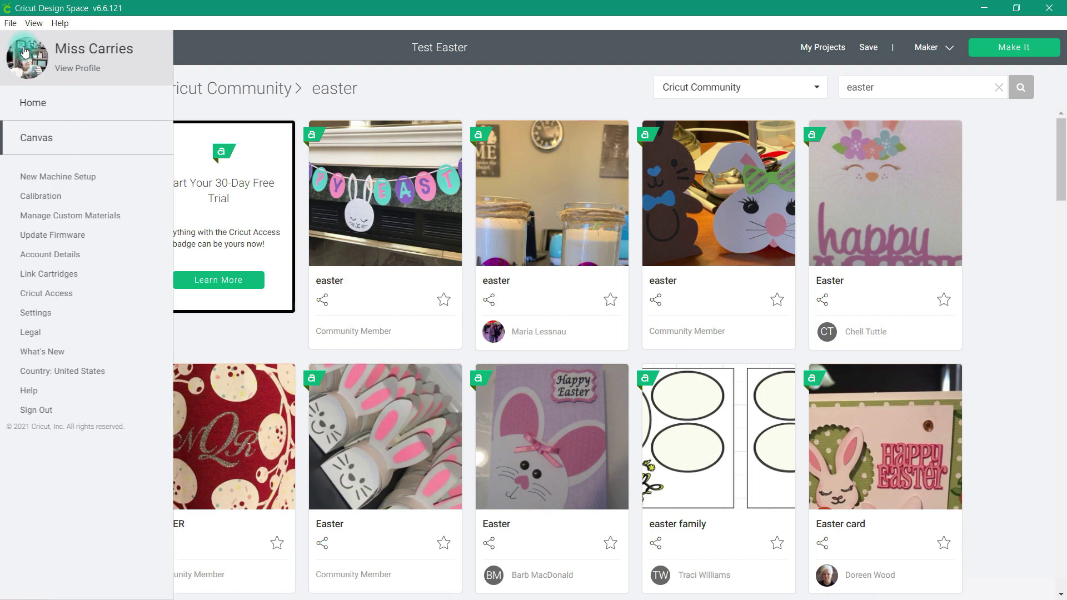
{"action": "left_click", "coordinate": [30, 106]}
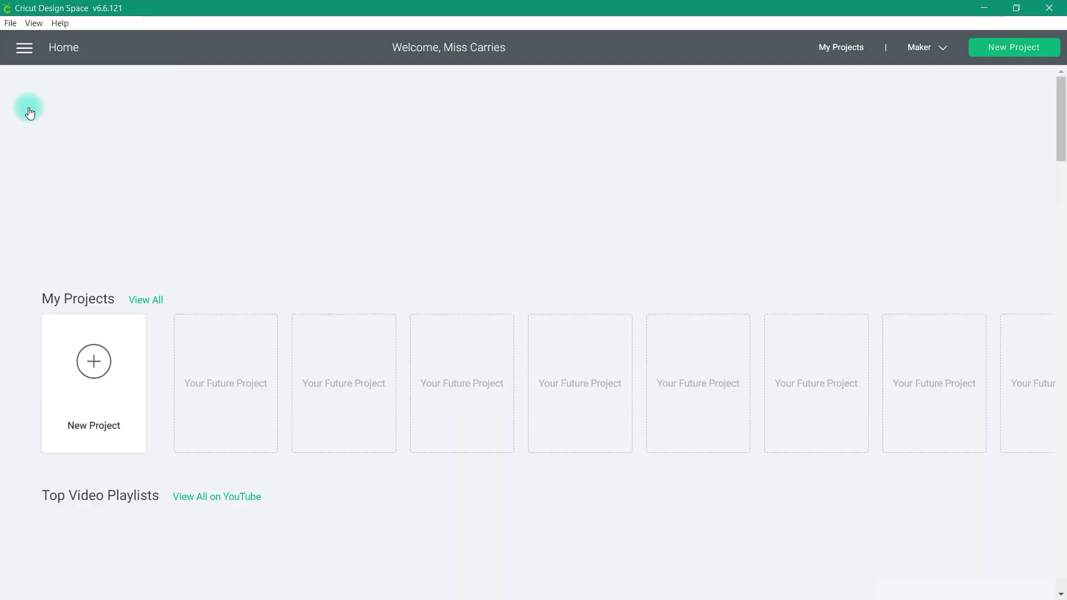
{"action": "scroll", "coordinate": [521, 258], "scroll_direction": "down", "scroll_amount": 10}
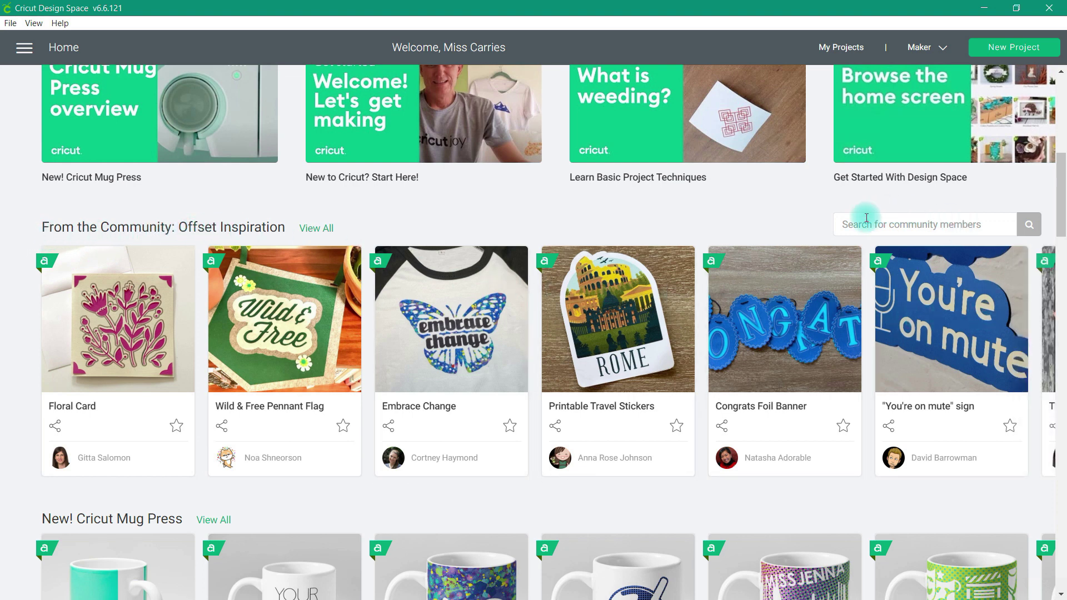
{"action": "left_click", "coordinate": [845, 223]}
{"action": "type", "text": "carrie s"}
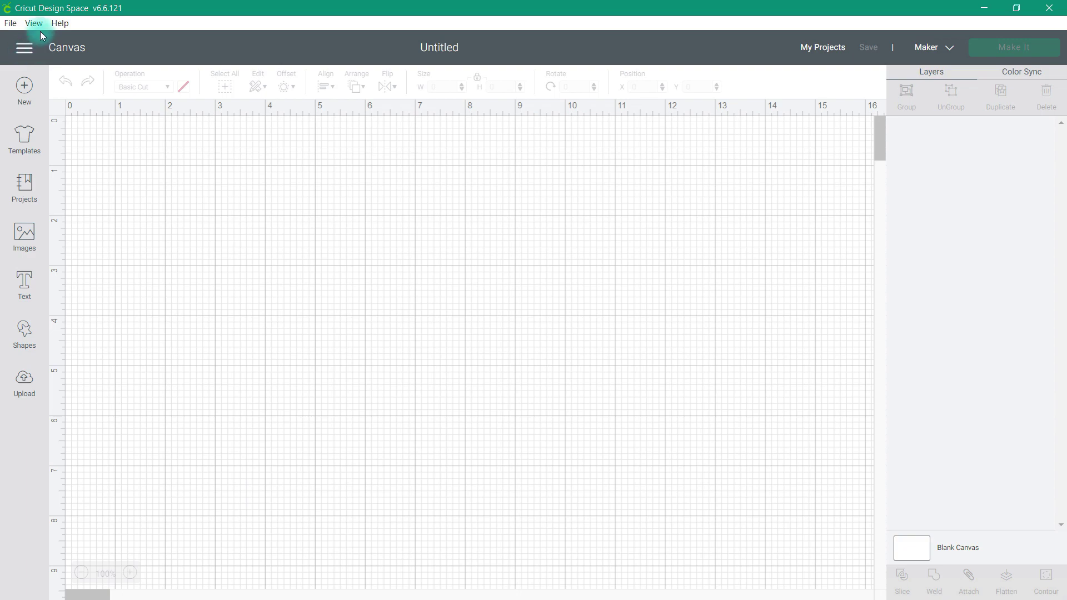
Review the Design Space settings for offline saving and canvas style, trying the Classic style option.
{"action": "left_click", "coordinate": [30, 51]}
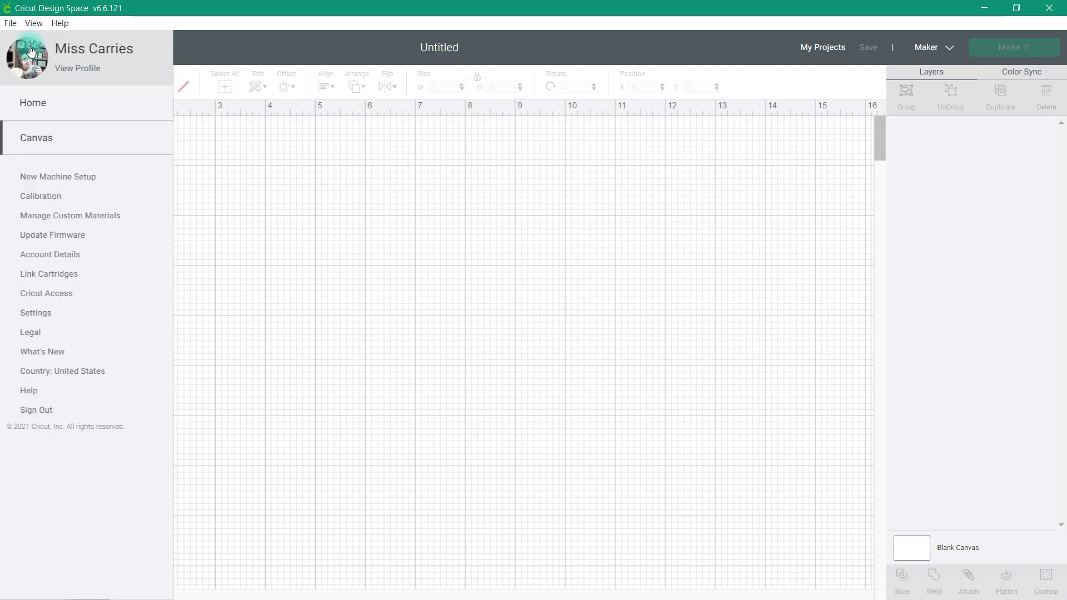
{"action": "left_click", "coordinate": [29, 313]}
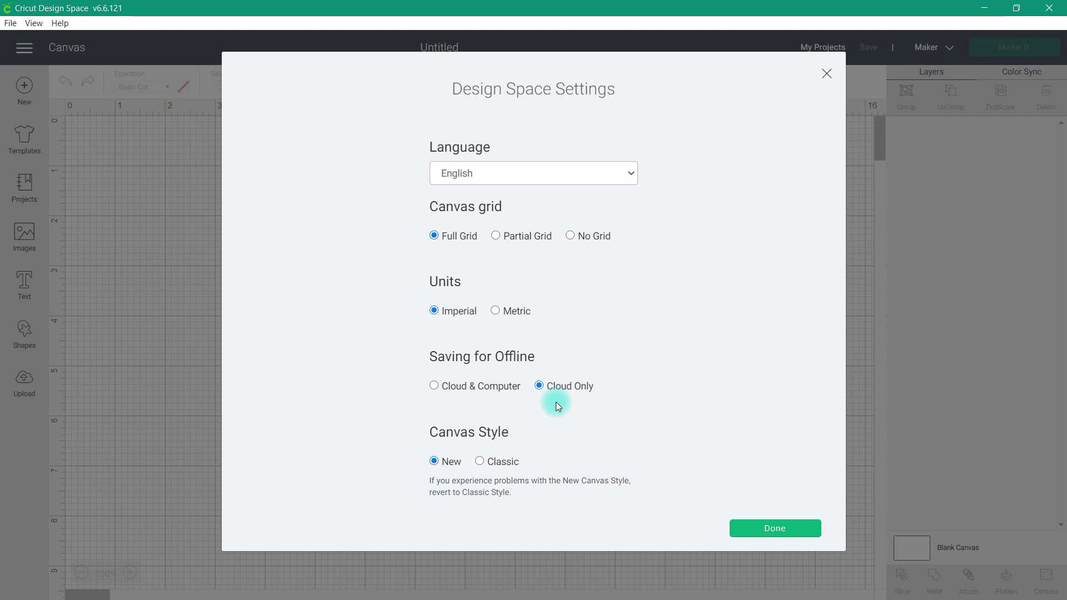
{"action": "left_click", "coordinate": [480, 462]}
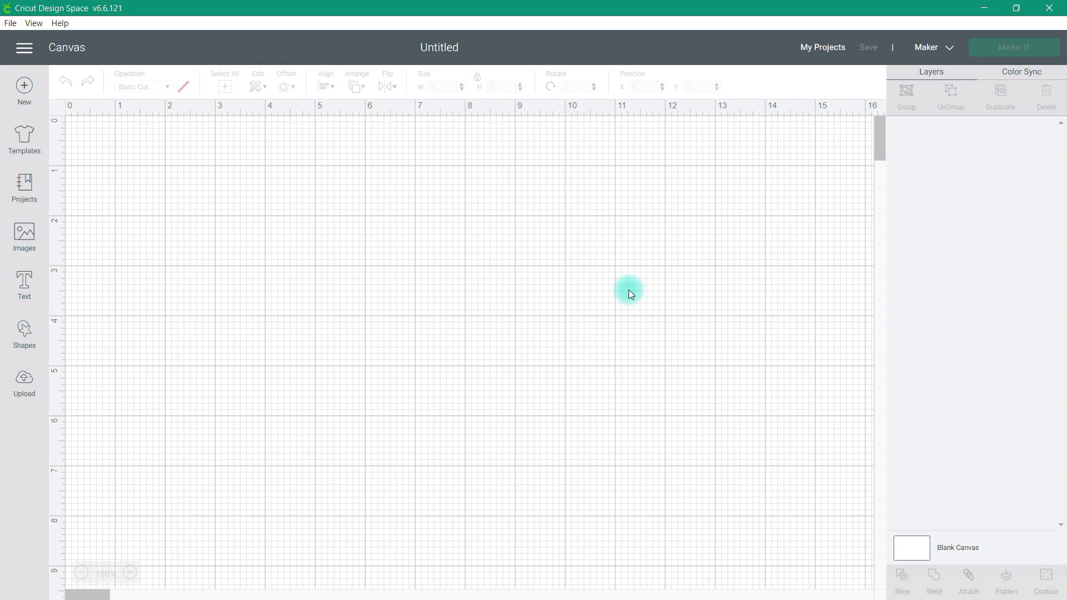
Show the BoxClass project's options in the saved projects, look at Save for Offline, and close them.
{"action": "left_click", "coordinate": [822, 46]}
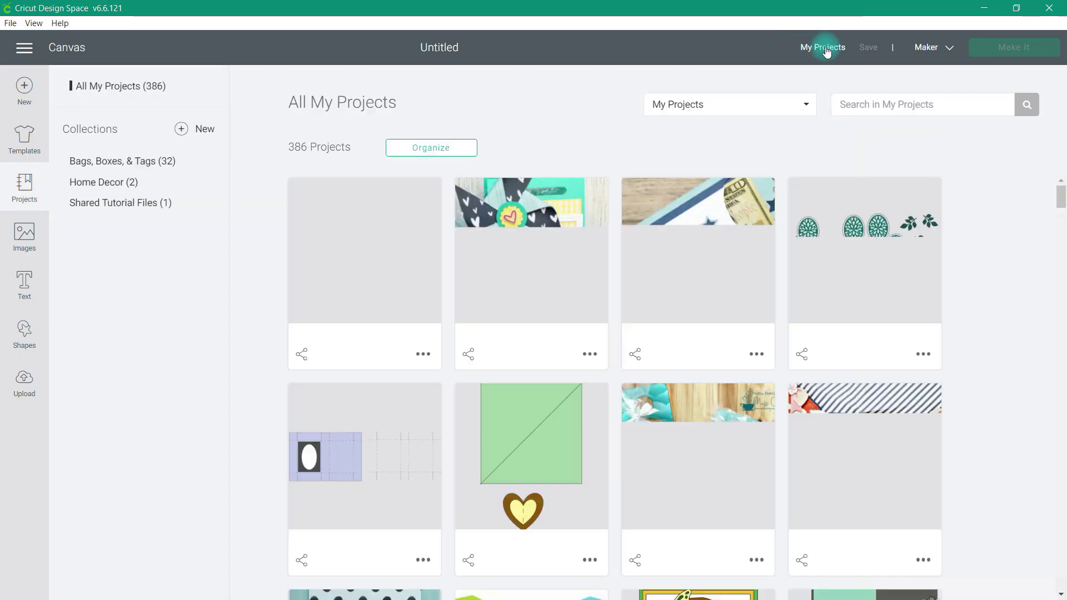
{"action": "scroll", "coordinate": [429, 410], "scroll_direction": "down", "scroll_amount": 3}
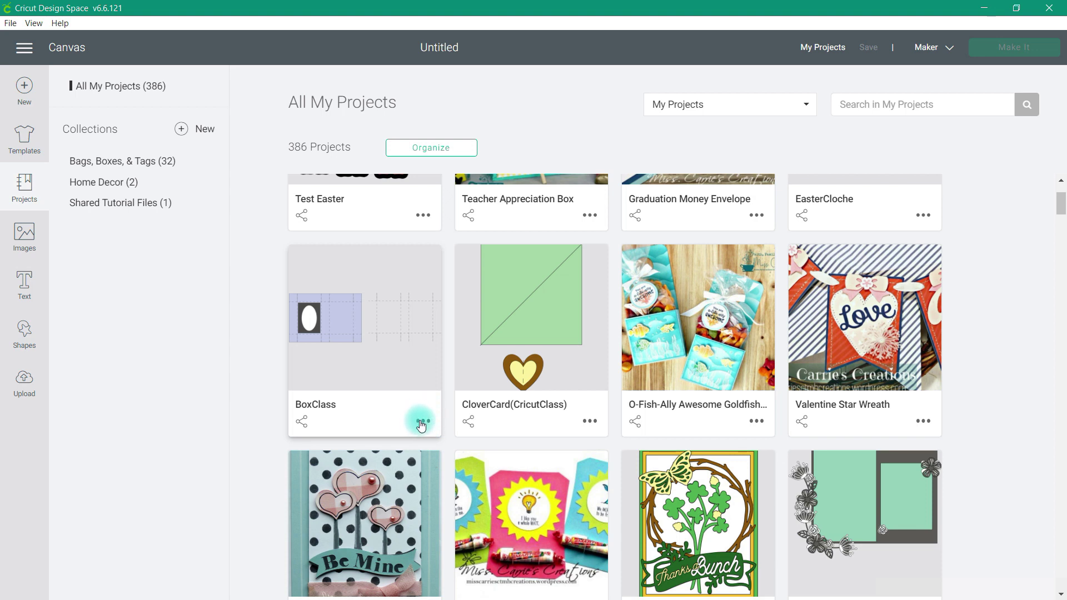
{"action": "left_click", "coordinate": [422, 422]}
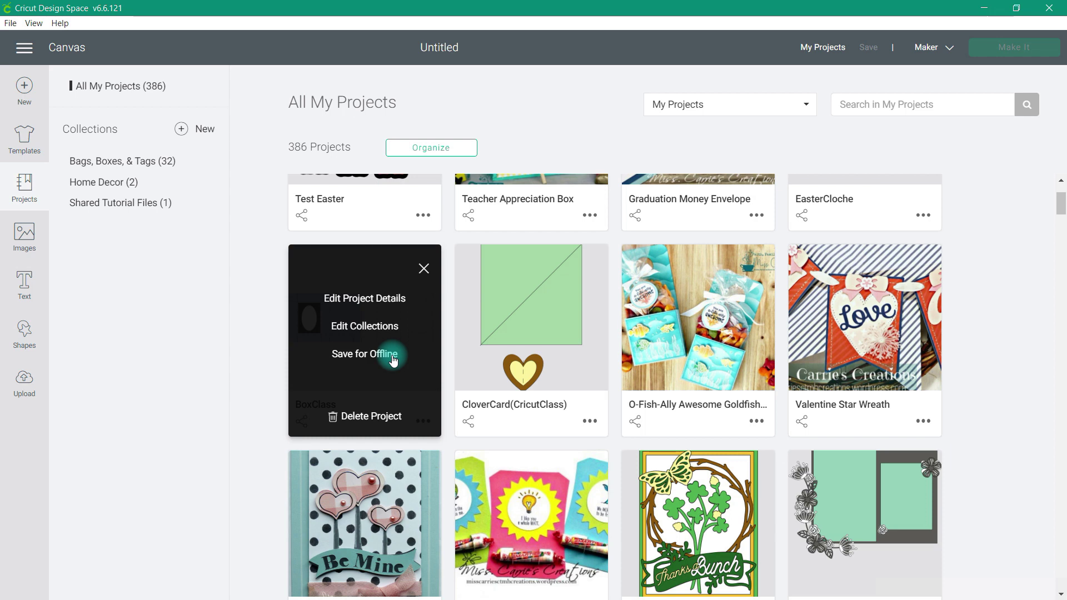
{"action": "left_click", "coordinate": [423, 268]}
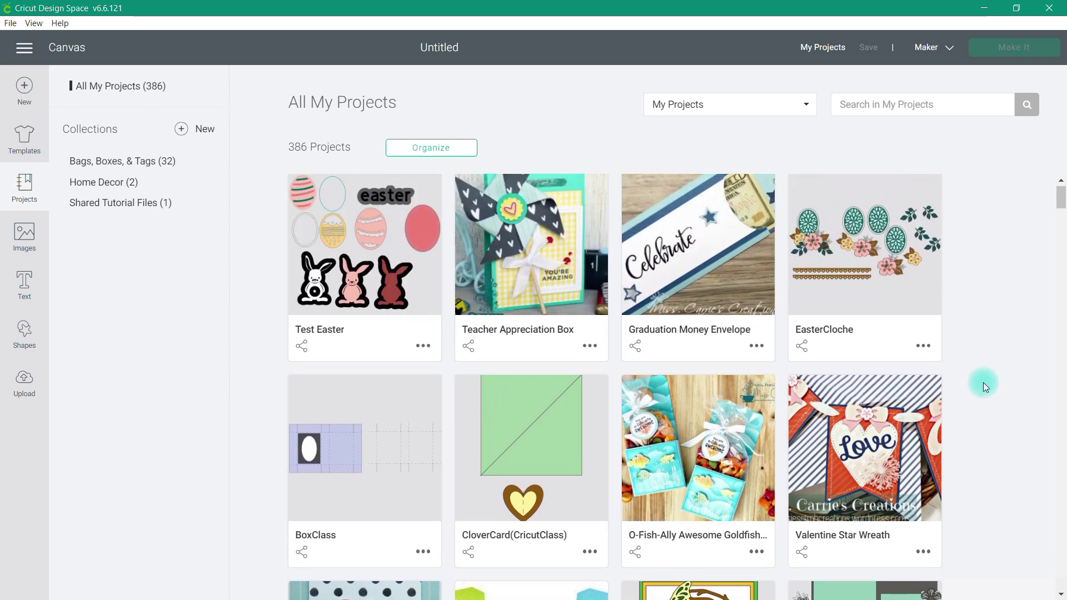